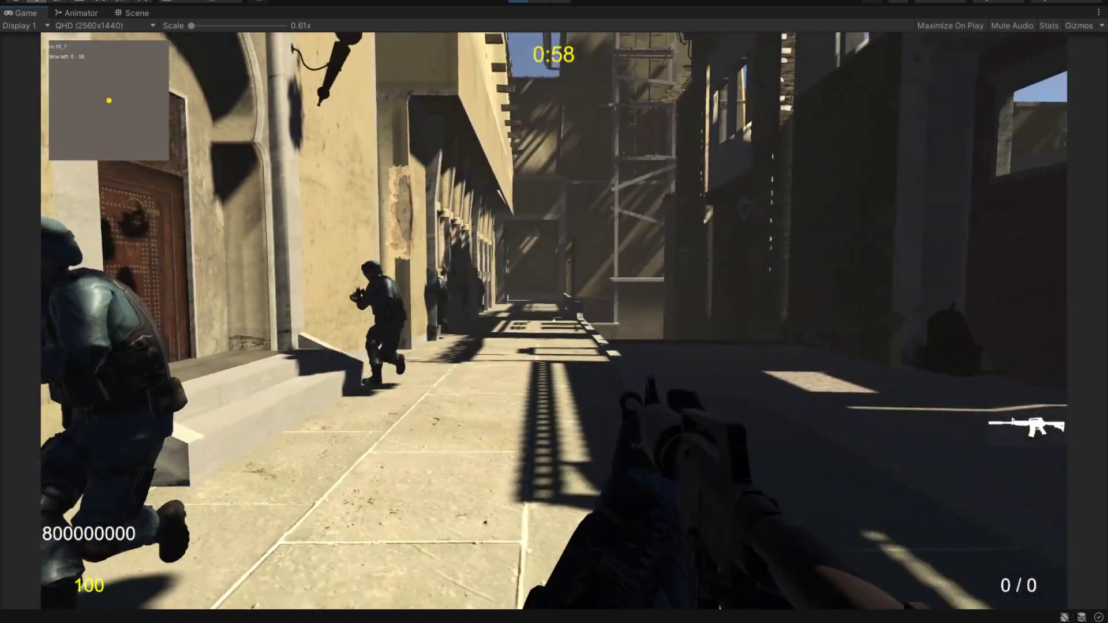
# Step: Pause the running game, turn on the rendering statistics overlay, and resume play
pyautogui.press('s')
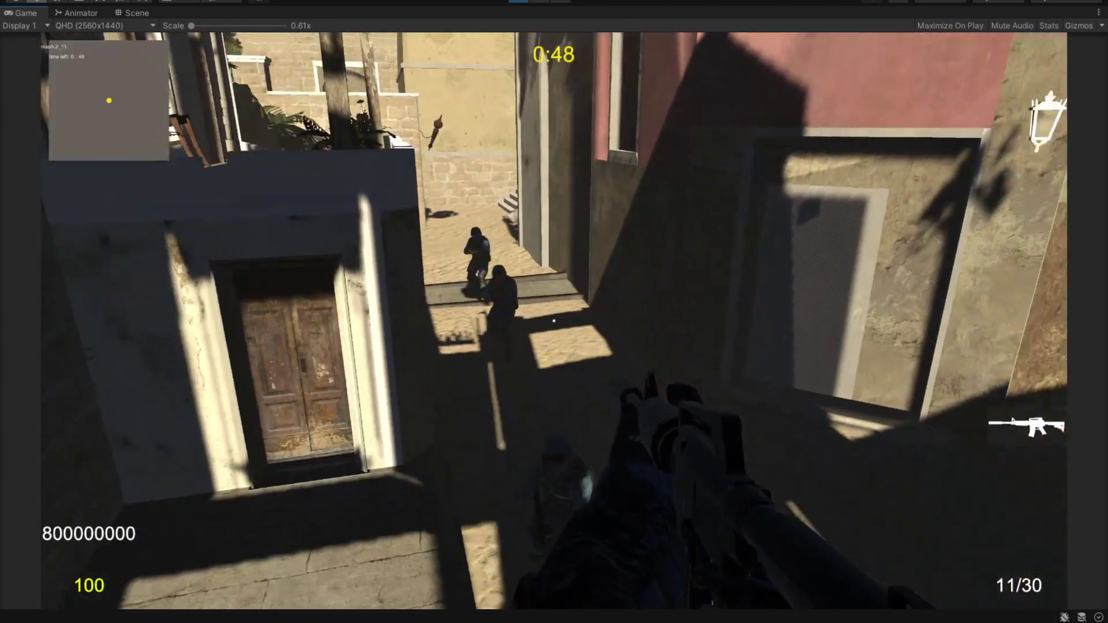
pyautogui.press('Escape')
pyautogui.click(1049, 25)
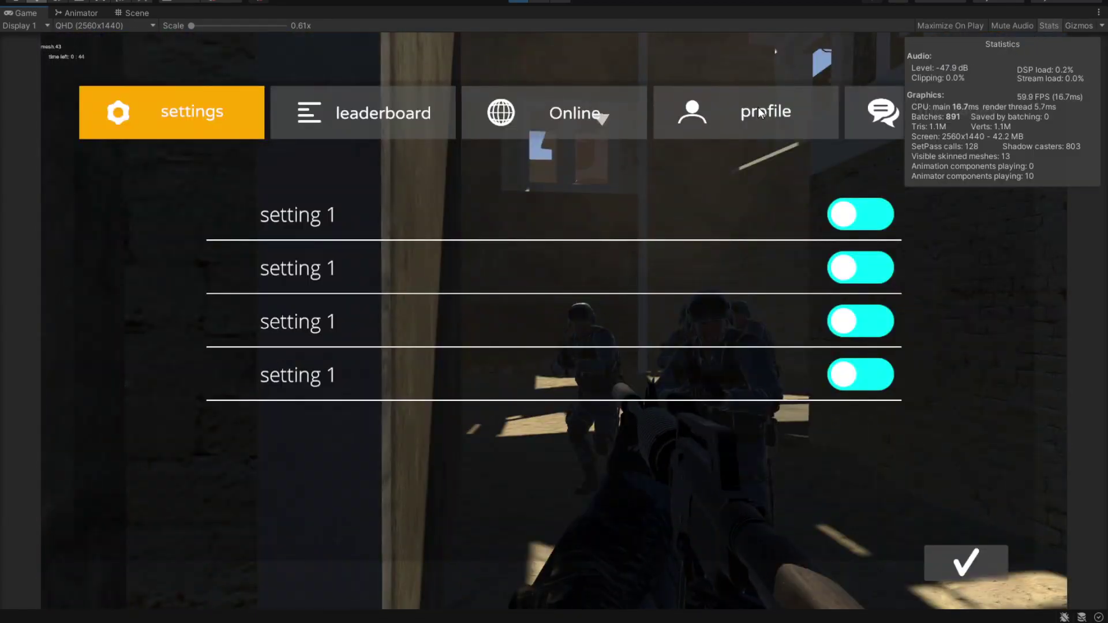
pyautogui.click(104, 27)
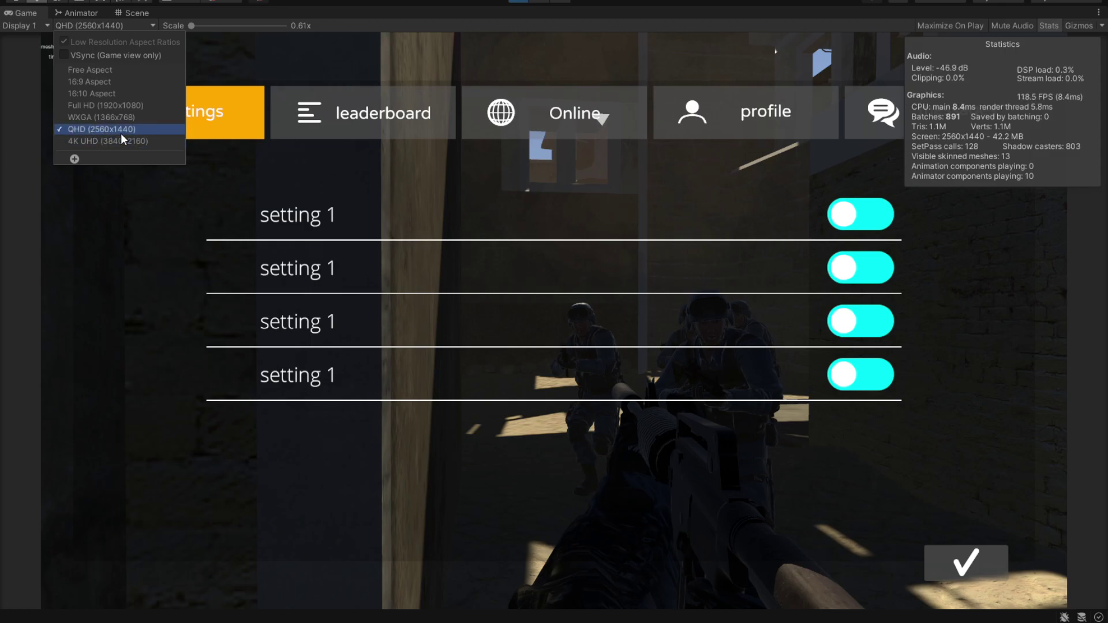
pyautogui.click(944, 565)
pyautogui.click(555, 320)
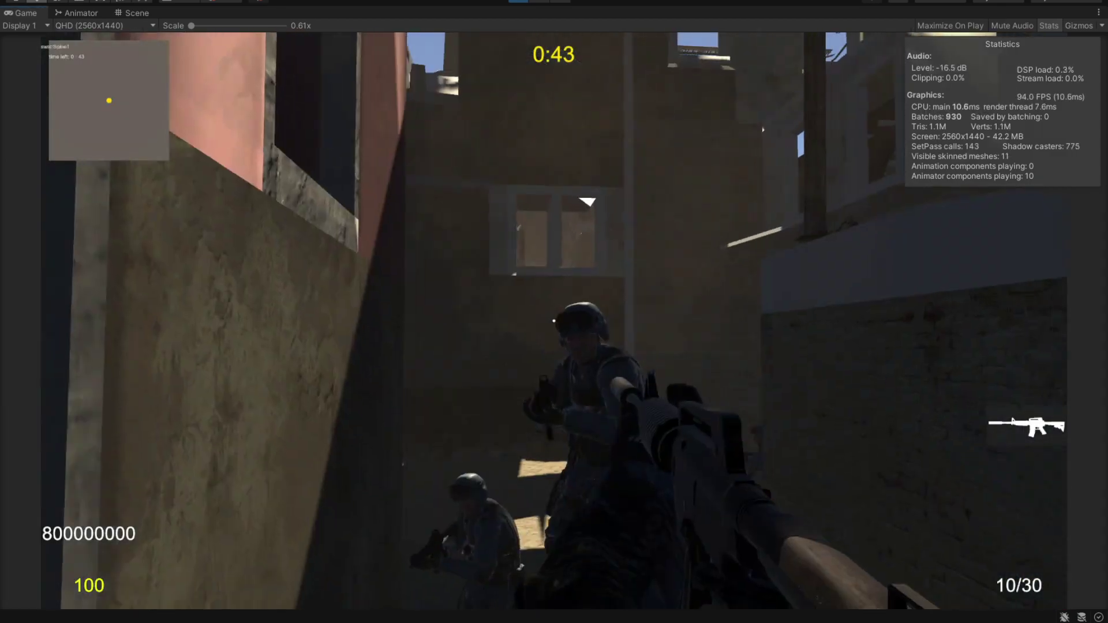
# Step: Walk the player around the AI soldiers in the street and stop the play mode
pyautogui.press('s')
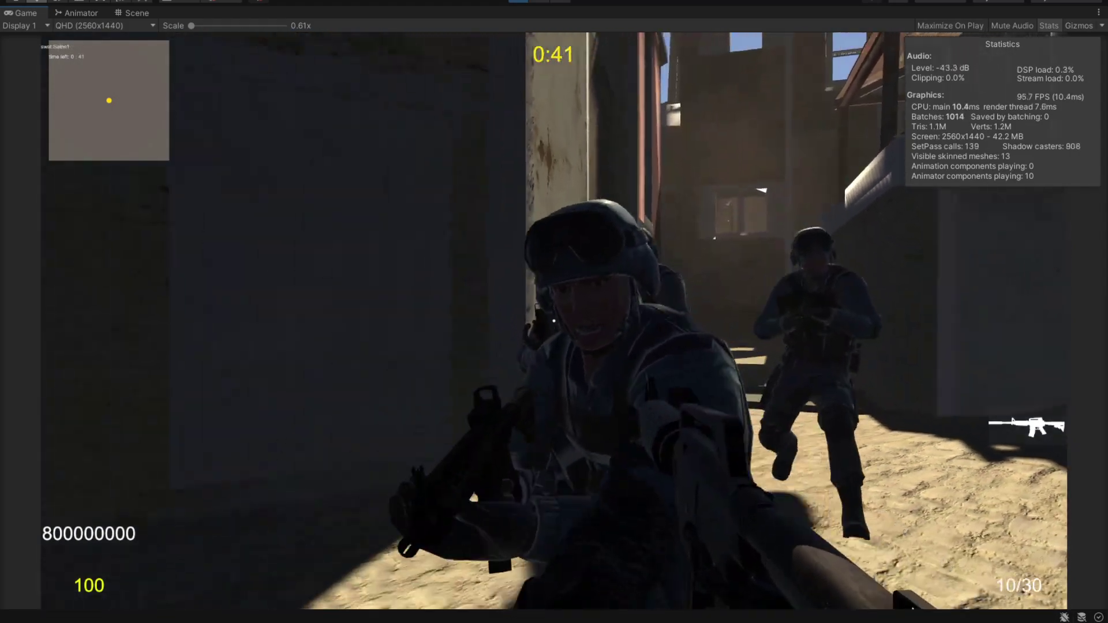
pyautogui.press('w')
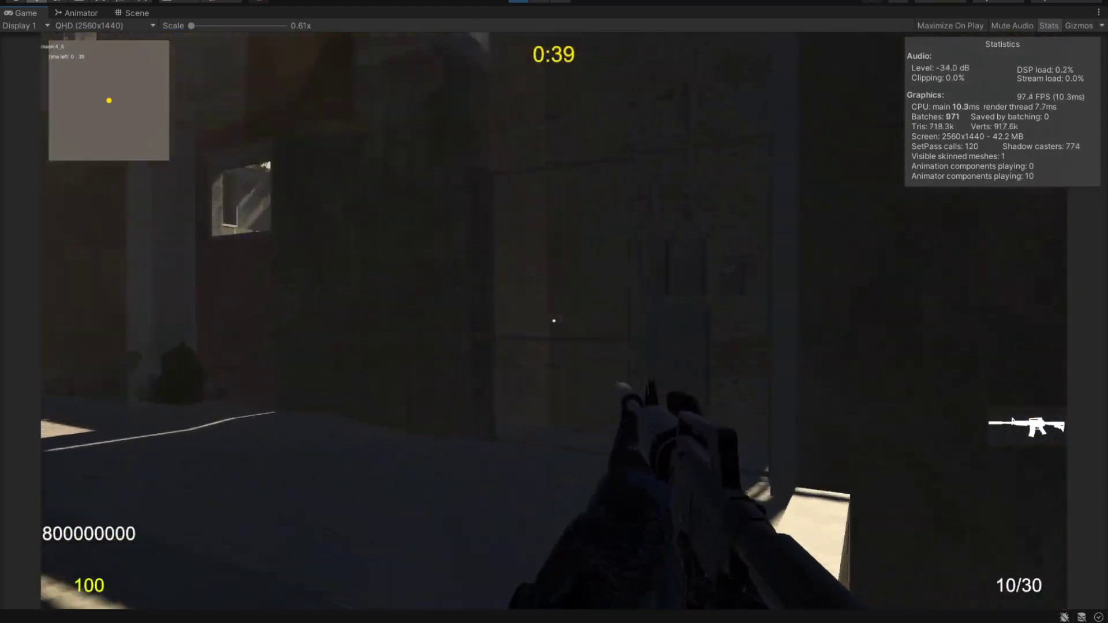
pyautogui.hotkey('ctrl', 'p')
# Step: Collapse the Standard Assets and Audio folders and open the NavMeshComponents folder in the project assets
pyautogui.moveTo(337, 109); pyautogui.dragTo(596, 85)
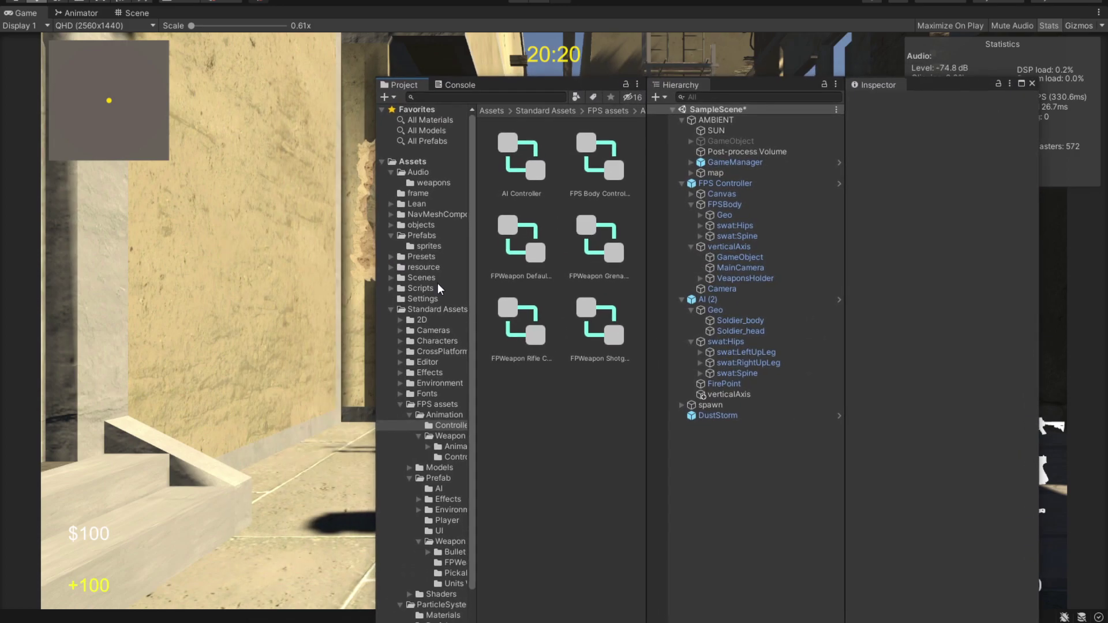
pyautogui.click(391, 310)
pyautogui.click(389, 173)
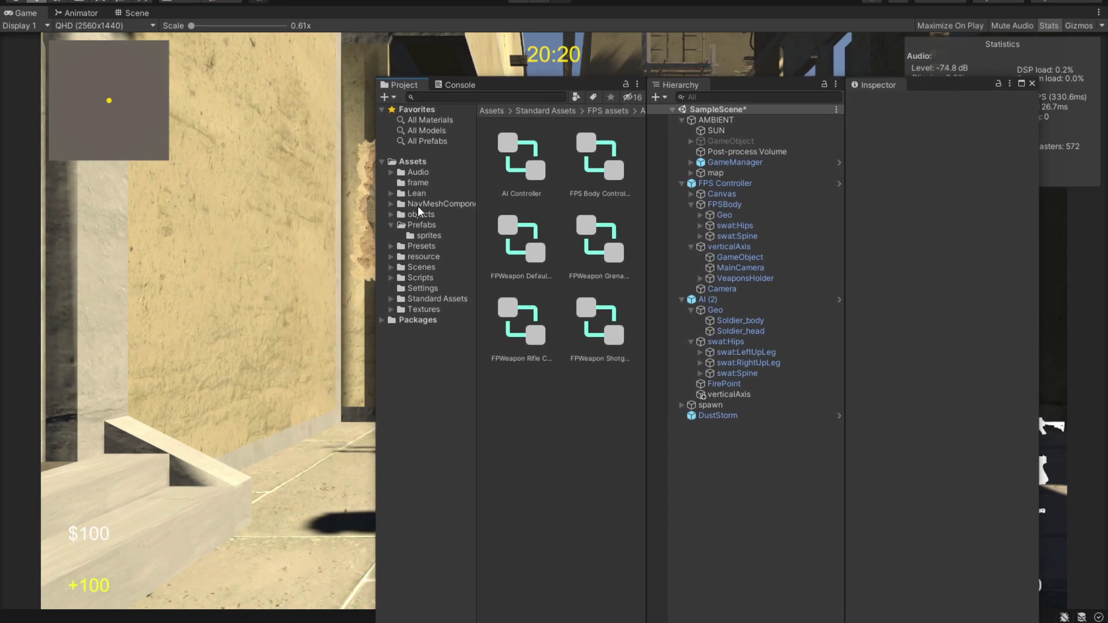
pyautogui.moveTo(477, 197)
pyautogui.mouseDown()
pyautogui.moveTo(537, 196)
pyautogui.moveTo(492, 197)
pyautogui.mouseUp()
pyautogui.click(450, 203)
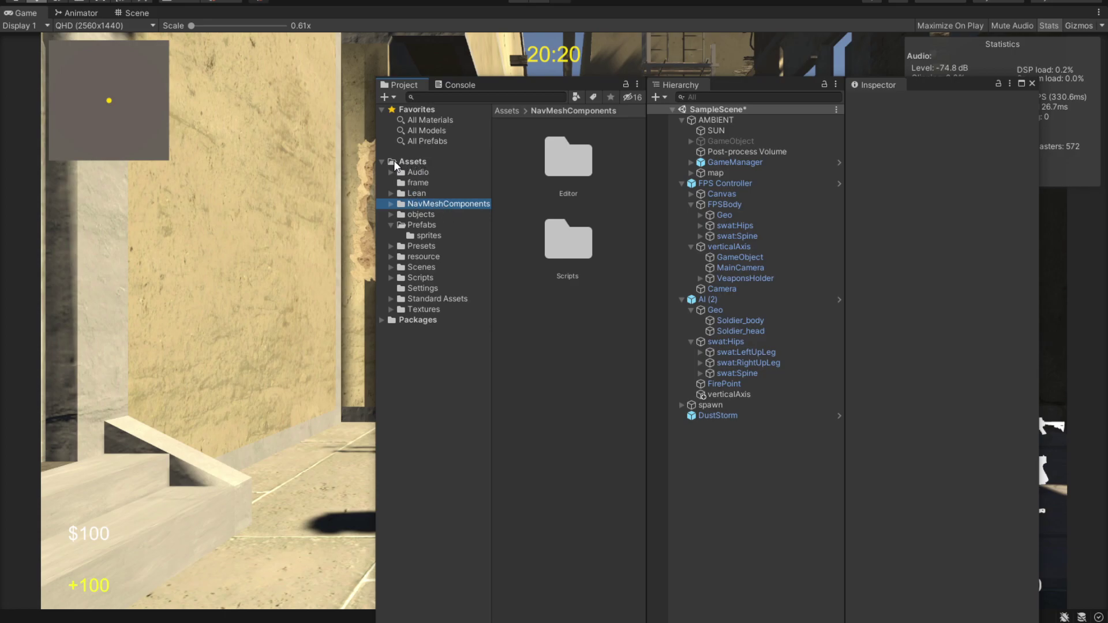
# Step: Look through the Editor and Scripts subfolders of NavMeshComponents
pyautogui.click(390, 203)
pyautogui.click(390, 203)
pyautogui.doubleClick(580, 165)
pyautogui.click(486, 224)
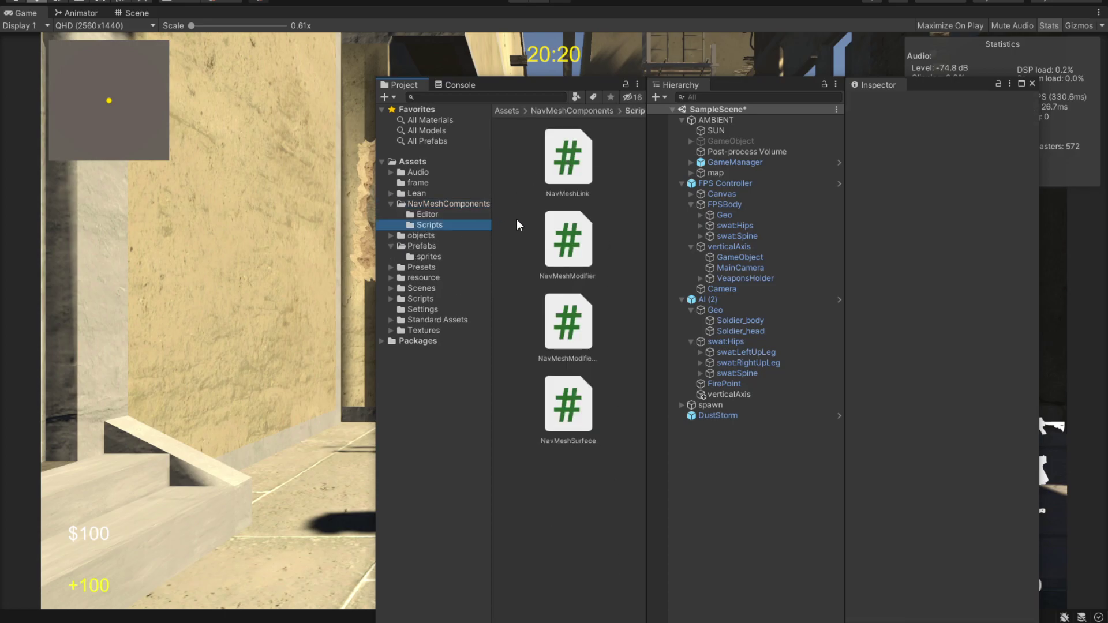
pyautogui.click(547, 110)
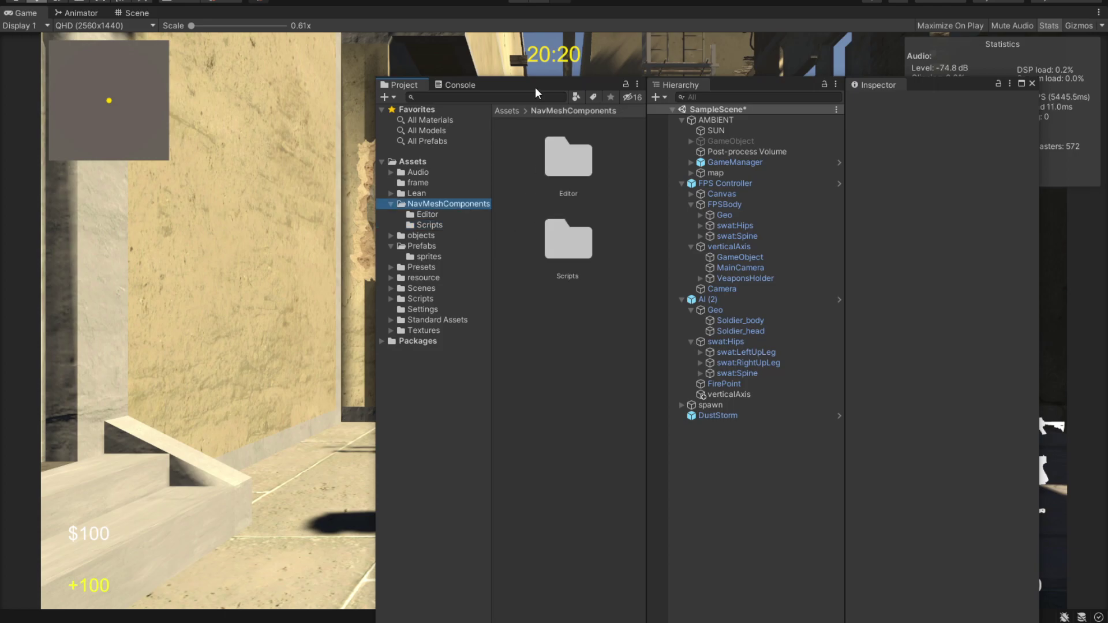
# Step: Move the floating window aside and show the street with the soldiers in the Scene view
pyautogui.moveTo(537, 84); pyautogui.dragTo(1080, 83)
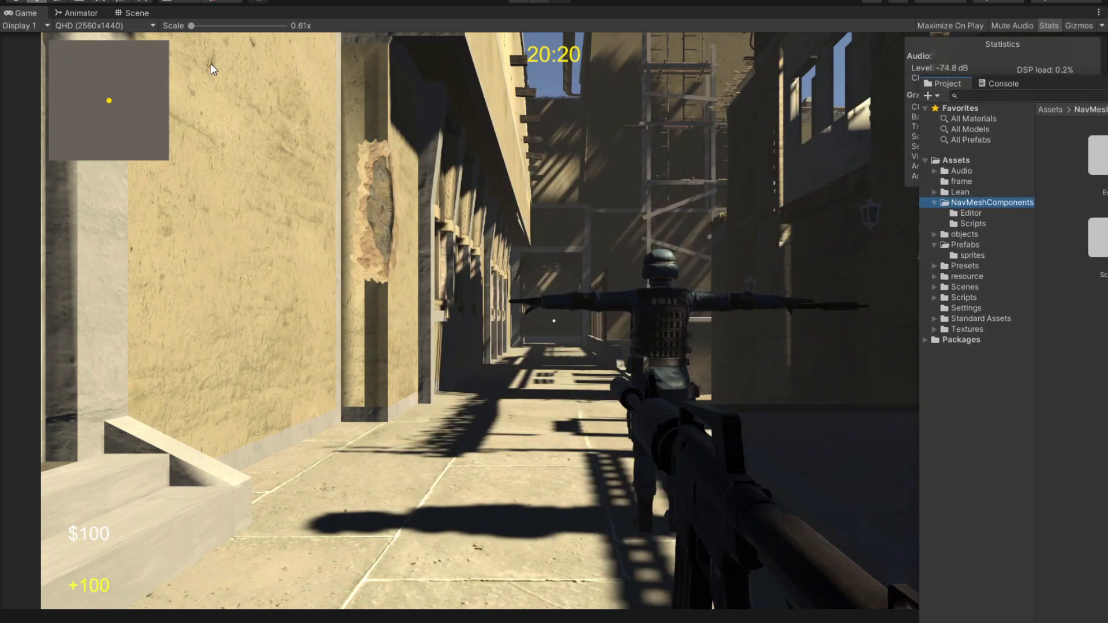
pyautogui.click(133, 13)
pyautogui.scroll(-5, 660, 432)
pyautogui.keyDown('alt'); pyautogui.moveTo(661, 434); pyautogui.dragTo(677, 328); pyautogui.keyUp('alt')
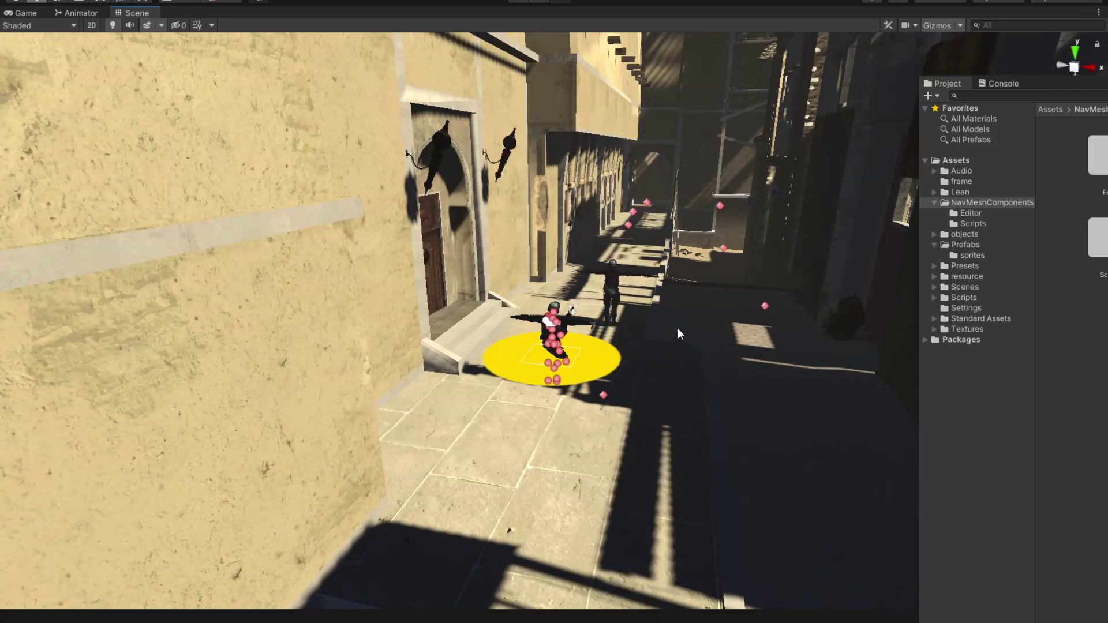
pyautogui.moveTo(733, 341); pyautogui.dragTo(785, 323, button='right')
# Step: Select the map object and examine its baked NavMesh along the street
pyautogui.moveTo(1049, 83); pyautogui.dragTo(591, 265)
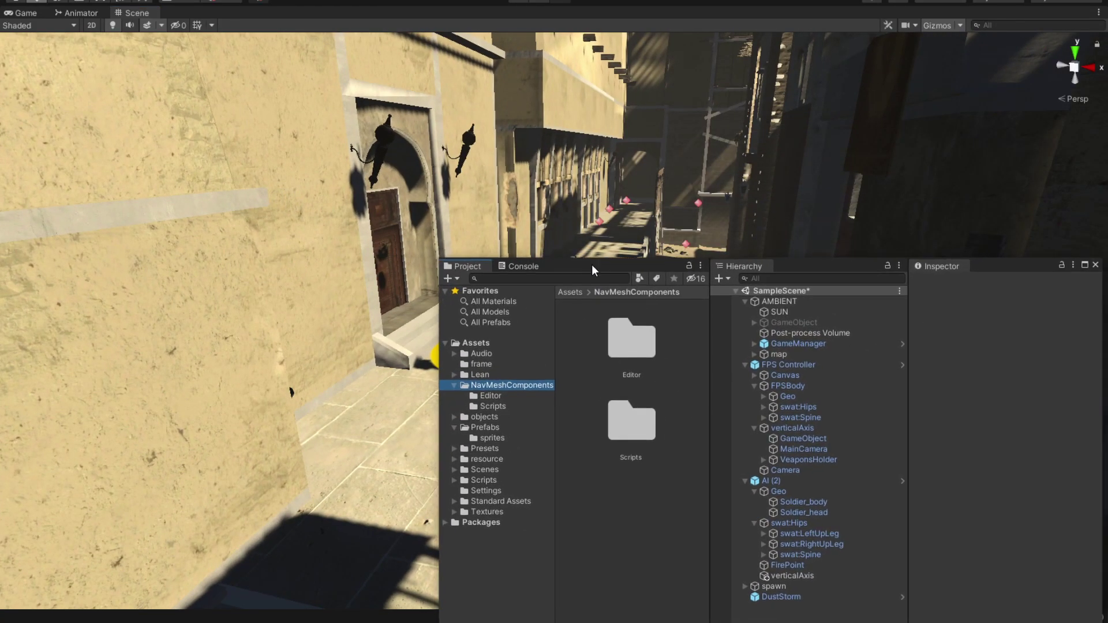
pyautogui.click(744, 365)
pyautogui.click(779, 354)
pyautogui.moveTo(663, 267); pyautogui.dragTo(989, 248)
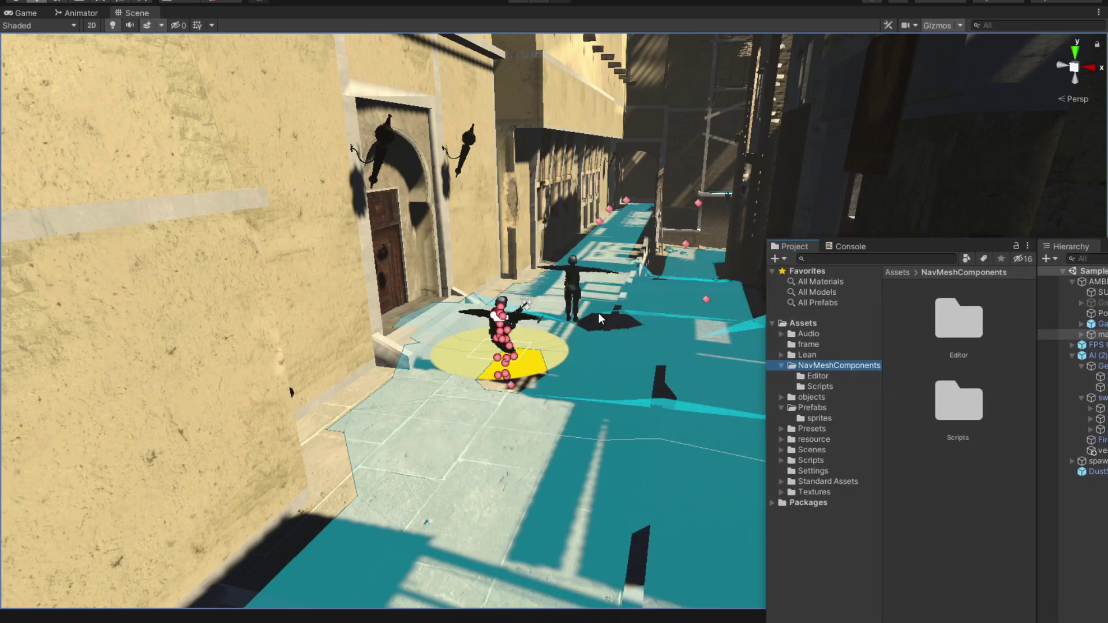
pyautogui.scroll(-8, 612, 314)
pyautogui.keyDown('alt'); pyautogui.moveTo(569, 293); pyautogui.dragTo(601, 317); pyautogui.keyUp('alt')
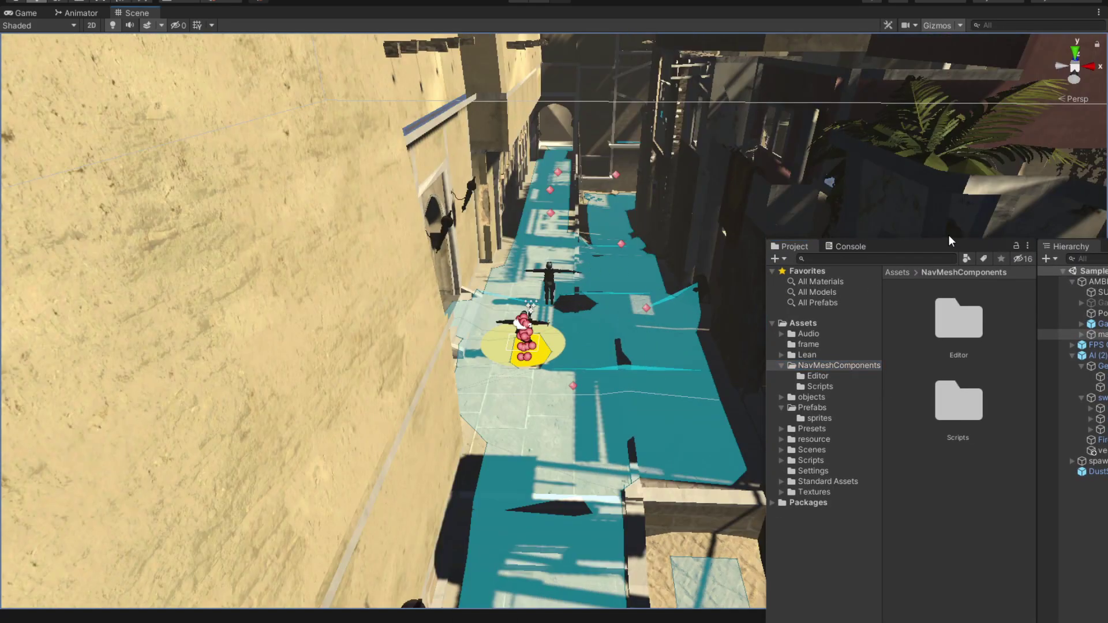
# Step: Clear the baked NavMesh from the map's NavMeshSurface component
pyautogui.moveTo(951, 241); pyautogui.dragTo(595, 167)
pyautogui.click(999, 440)
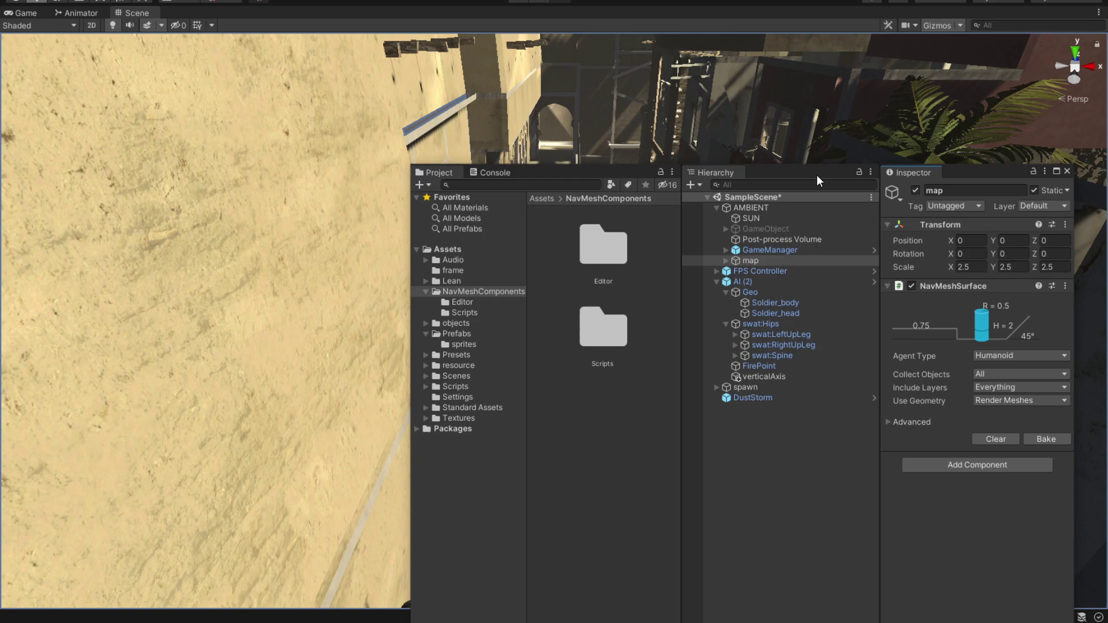
pyautogui.moveTo(817, 175); pyautogui.dragTo(230, 116)
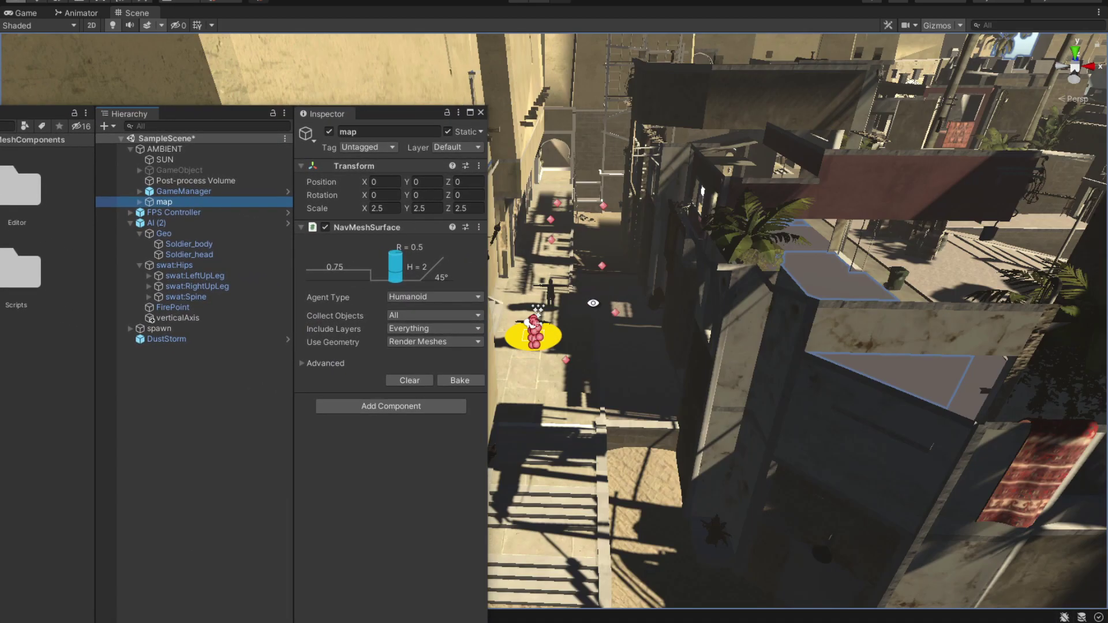
pyautogui.moveTo(594, 303); pyautogui.dragTo(625, 291, button='right')
# Step: Bake the map's NavMeshSurface and inspect the walkable area across the streets and roofs
pyautogui.click(139, 201)
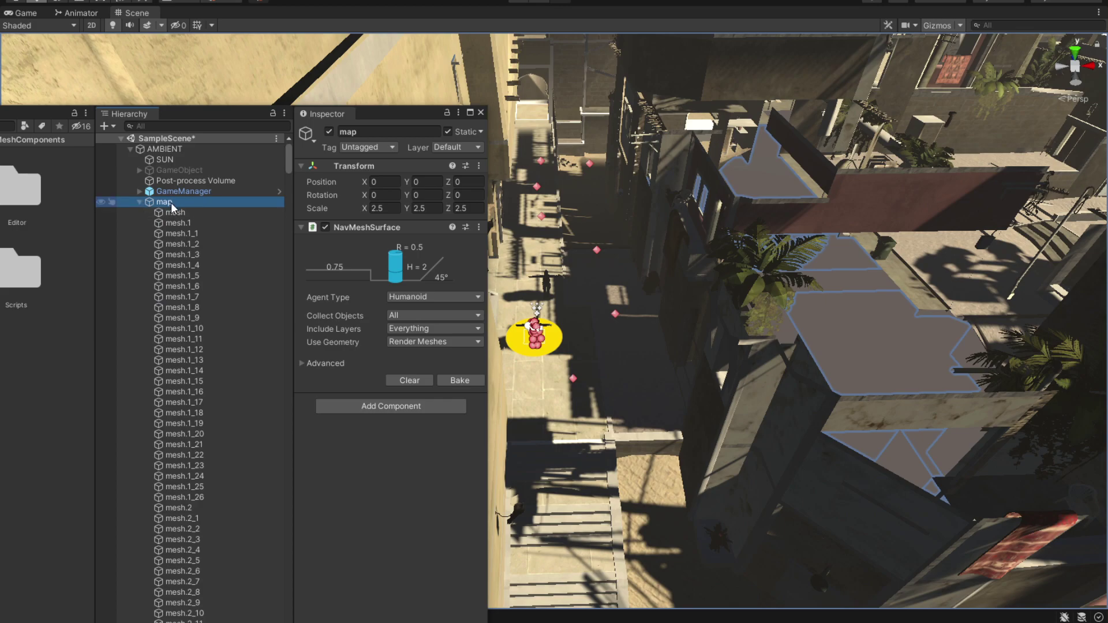
pyautogui.click(139, 202)
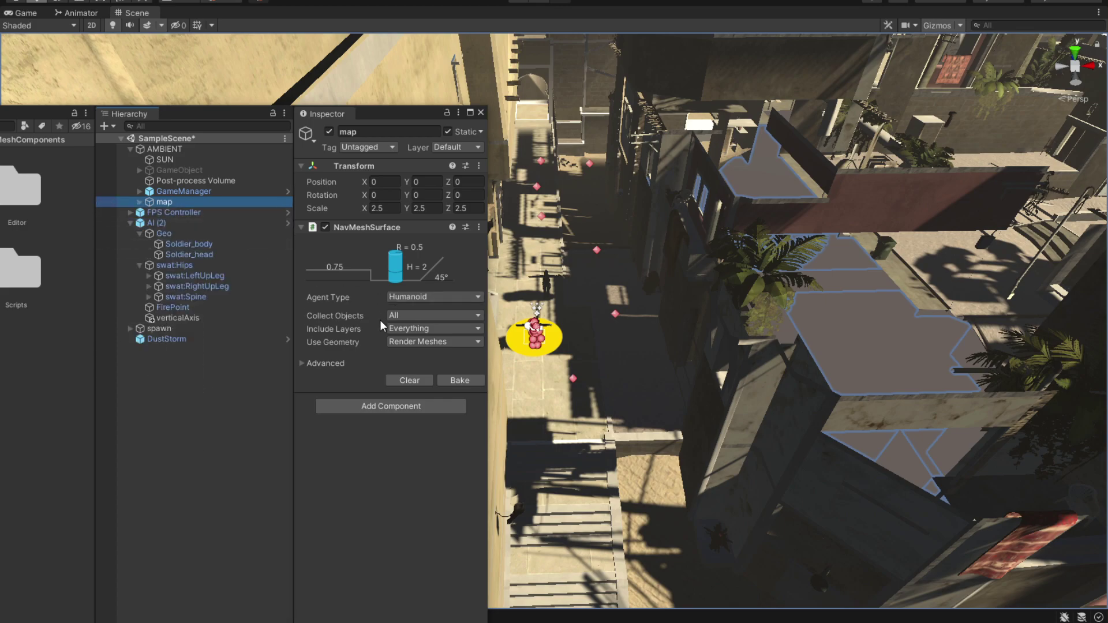
pyautogui.click(459, 380)
pyautogui.moveTo(595, 317); pyautogui.dragTo(617, 363, button='middle')
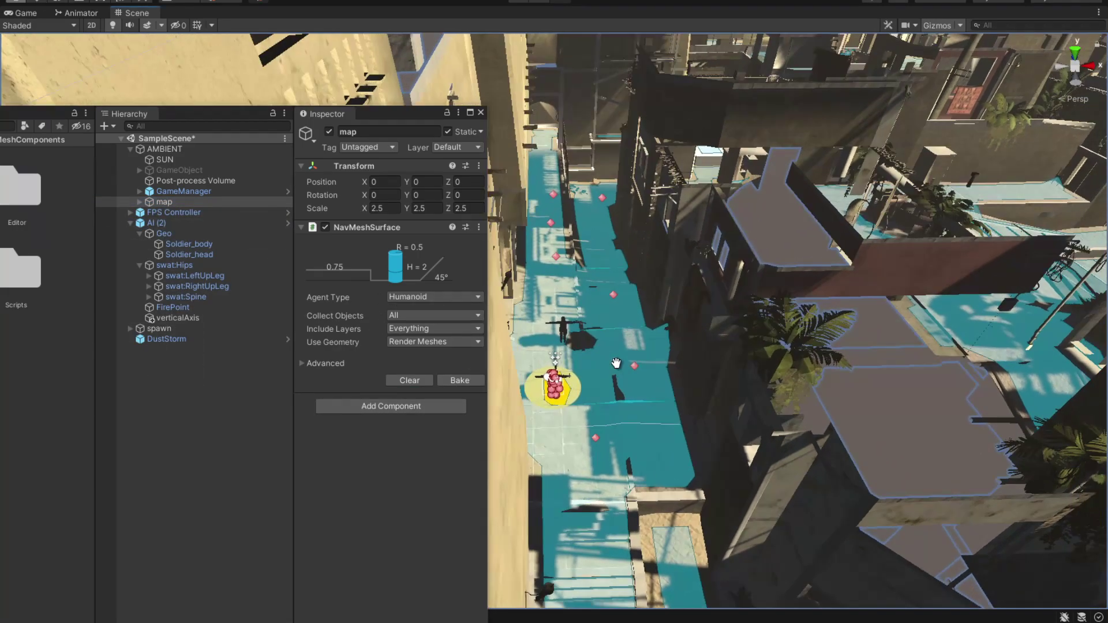
pyautogui.keyDown('alt'); pyautogui.moveTo(617, 363); pyautogui.dragTo(624, 330); pyautogui.keyUp('alt')
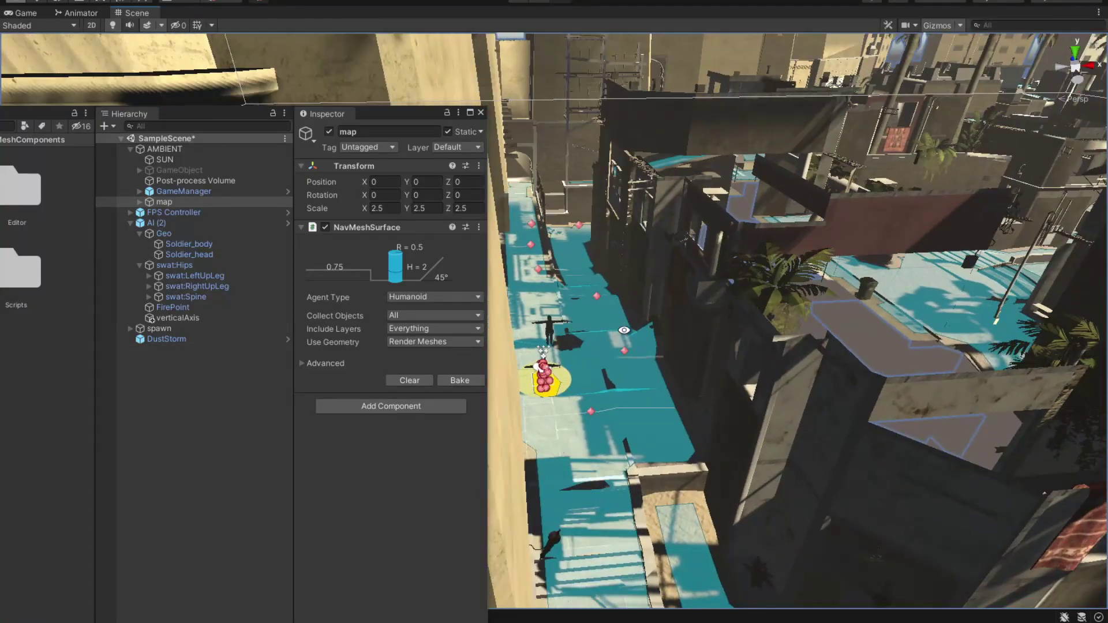
pyautogui.moveTo(624, 330); pyautogui.dragTo(662, 378, button='right')
pyautogui.moveTo(661, 378); pyautogui.dragTo(728, 331, button='middle')
# Step: Select the AI (2) object and collapse its Ai Controller component to review the attached components
pyautogui.moveTo(217, 107); pyautogui.dragTo(385, 74)
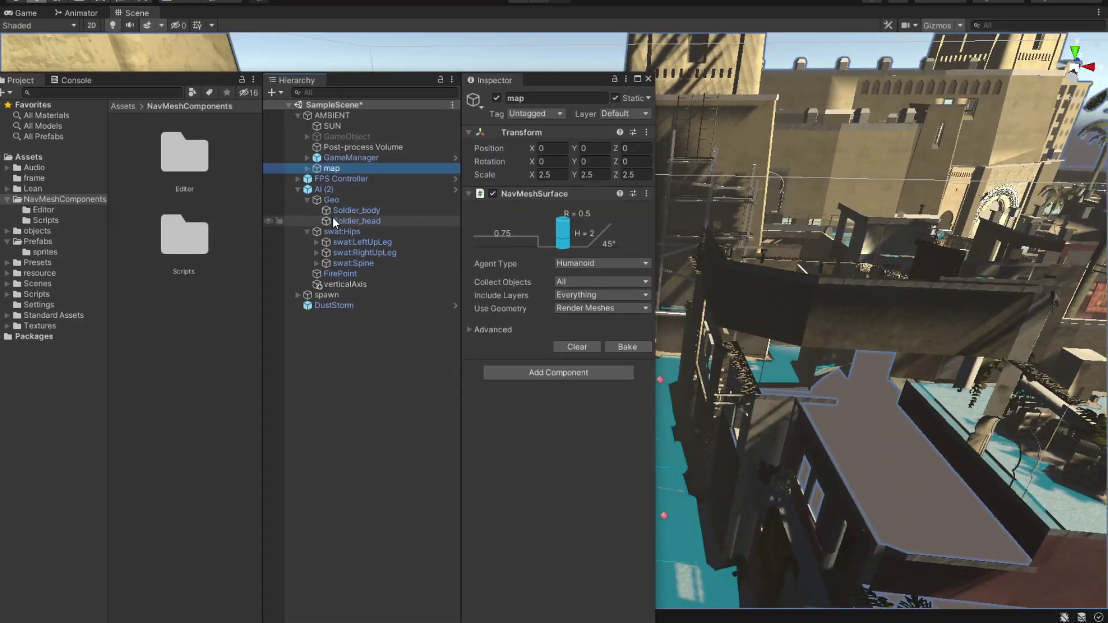
pyautogui.click(299, 189)
pyautogui.click(340, 193)
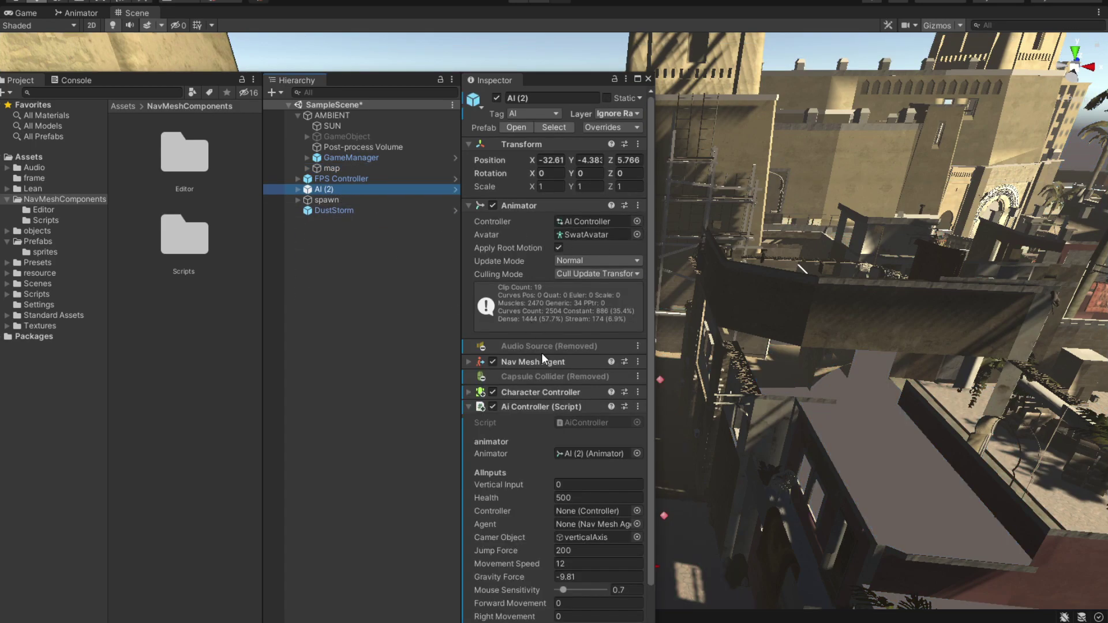
pyautogui.click(545, 365)
pyautogui.scroll(-9, 532, 359)
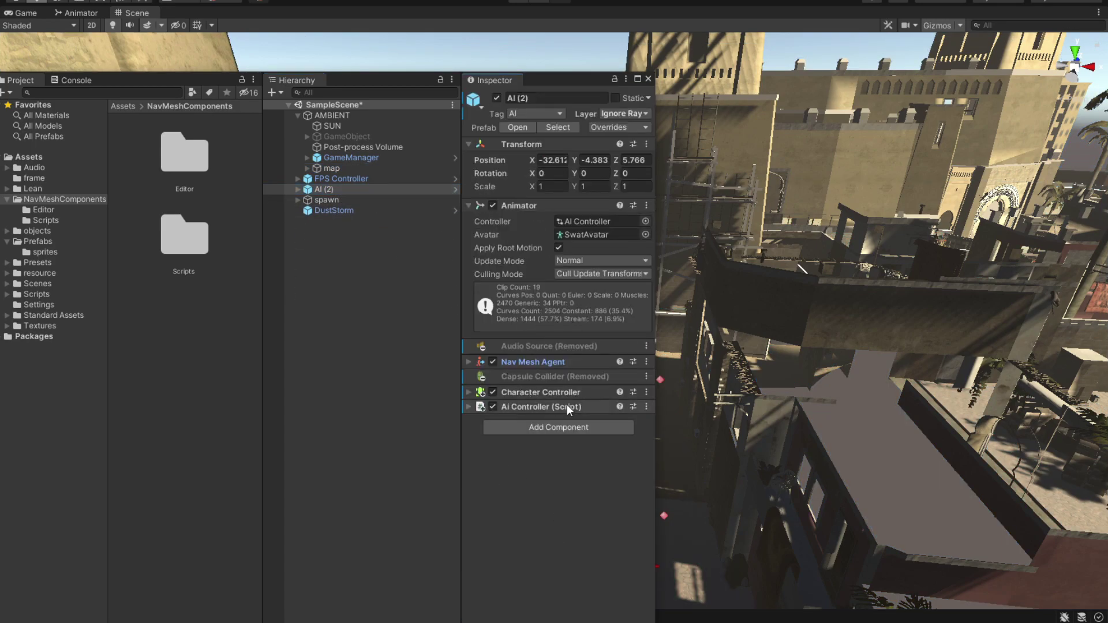
# Step: Search the addable components for "nav" and examine the steering settings of AI (2)'s Nav Mesh Agent
pyautogui.click(580, 430)
pyautogui.write('nav')
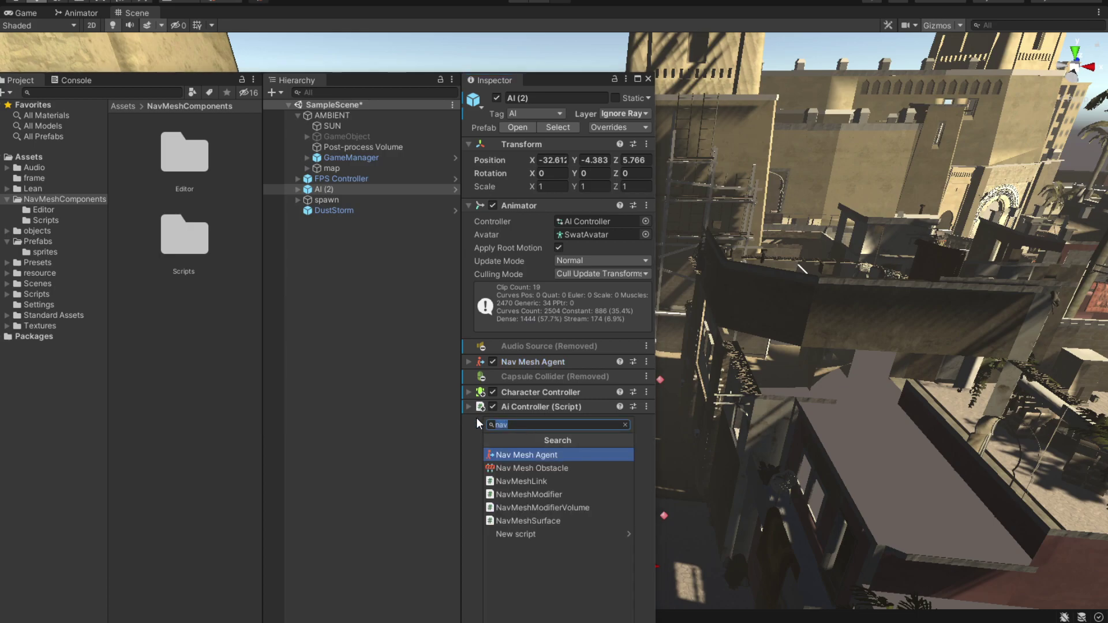
pyautogui.click(517, 454)
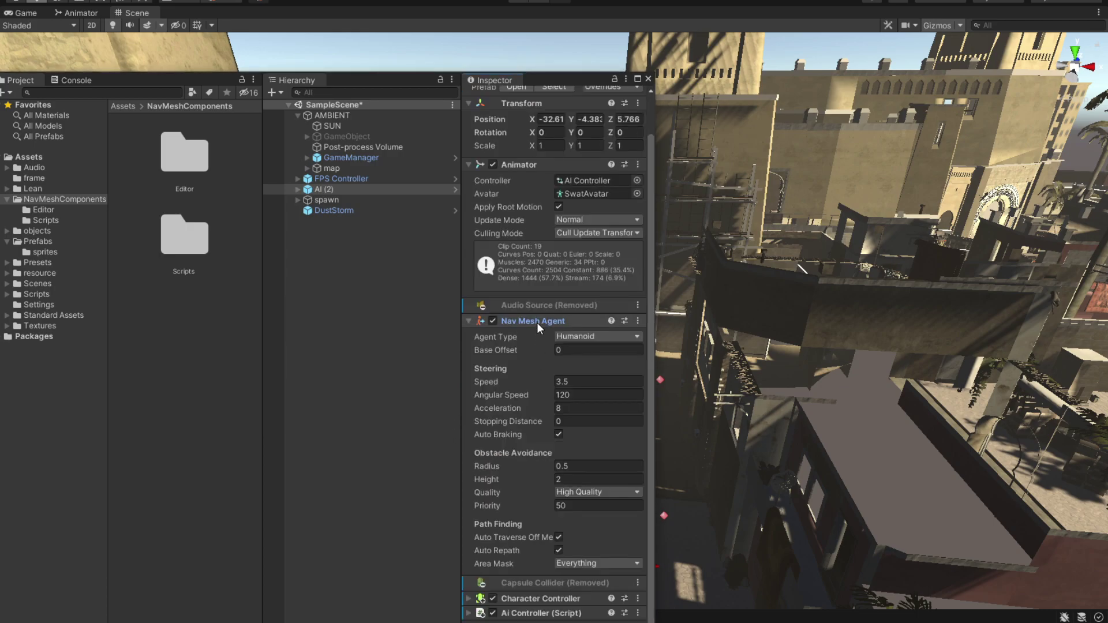
pyautogui.moveTo(409, 85); pyautogui.dragTo(638, 22)
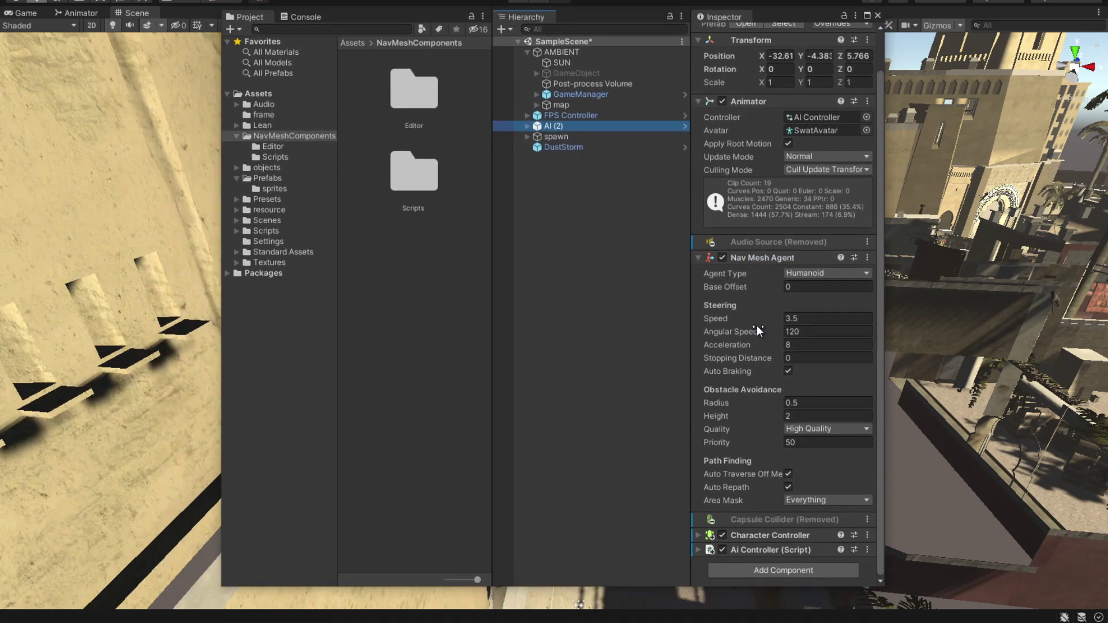
pyautogui.click(814, 318)
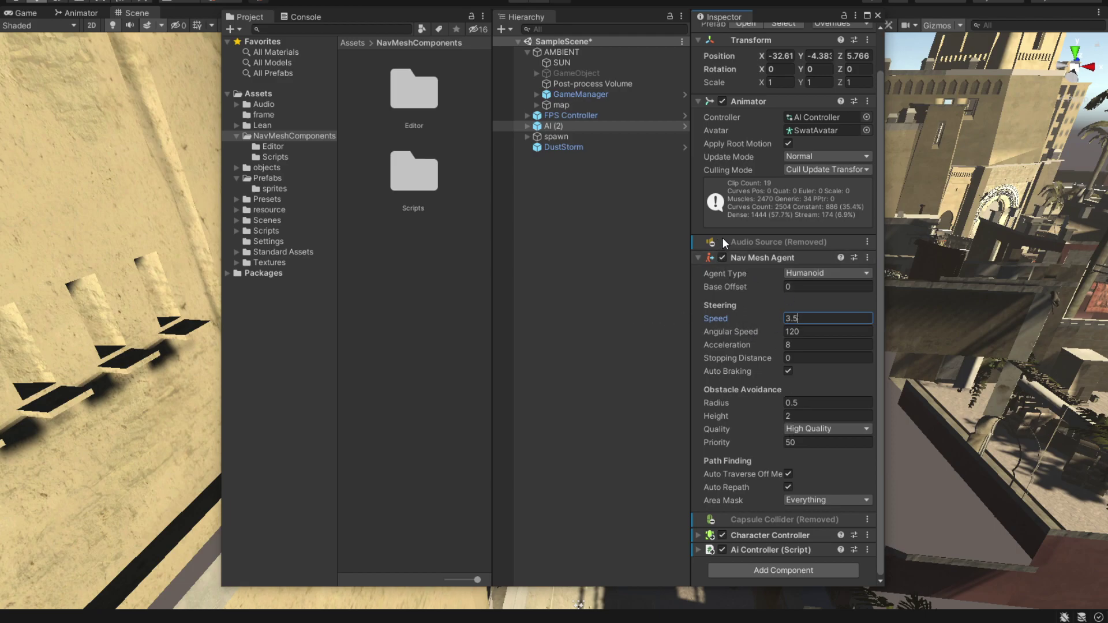
# Step: Expand the Ai Controller component of AI (2) and open its AiController script in the code editor
pyautogui.click(751, 549)
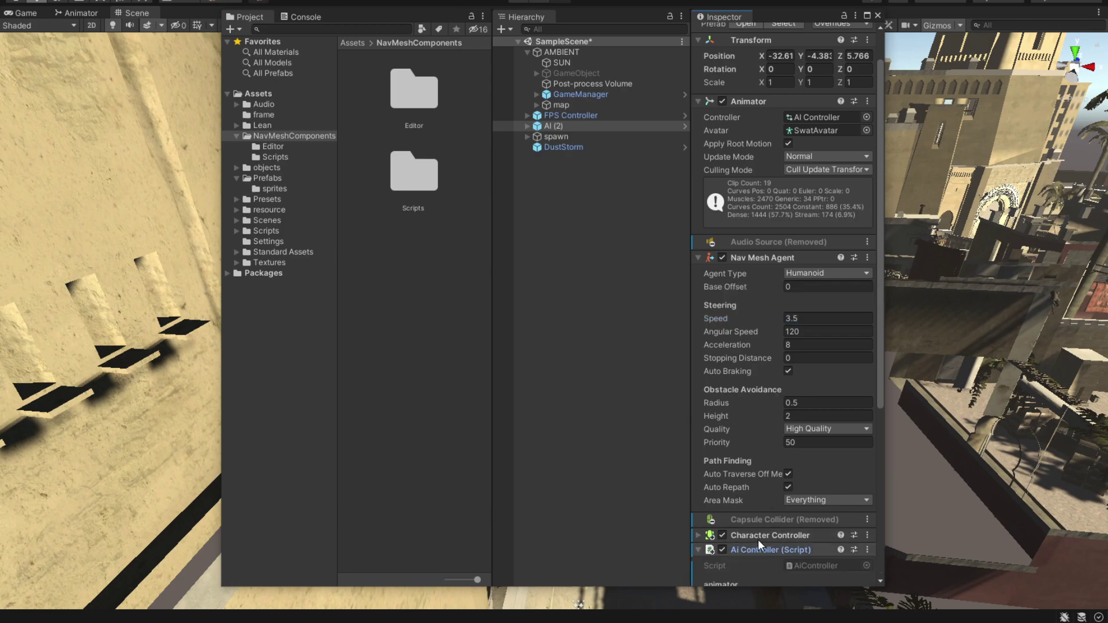
pyautogui.scroll(-5, 761, 462)
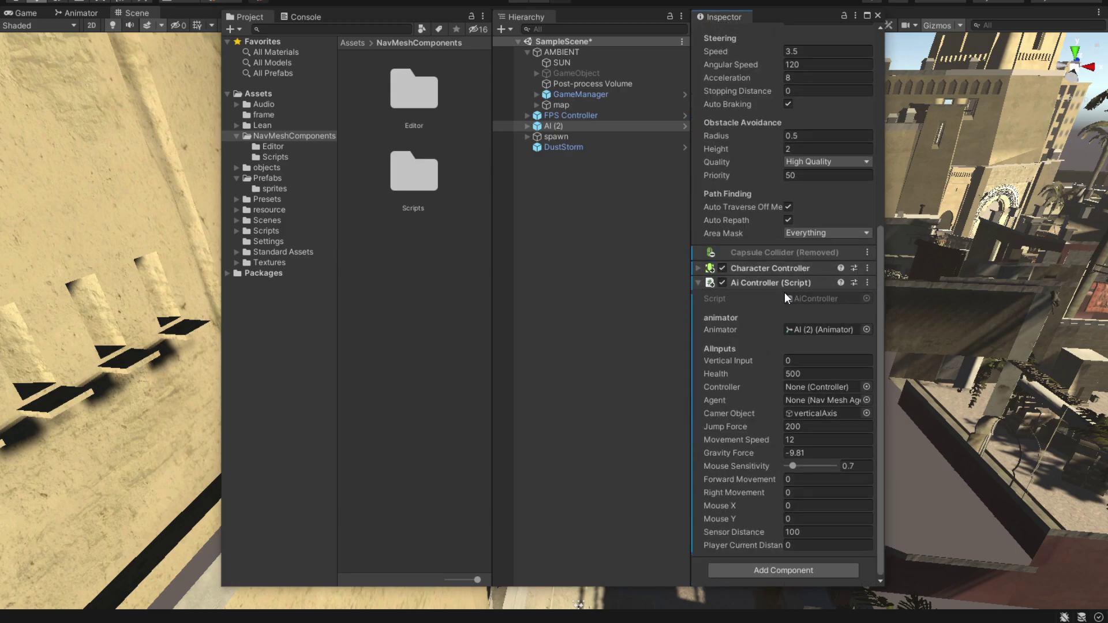
pyautogui.doubleClick(819, 298)
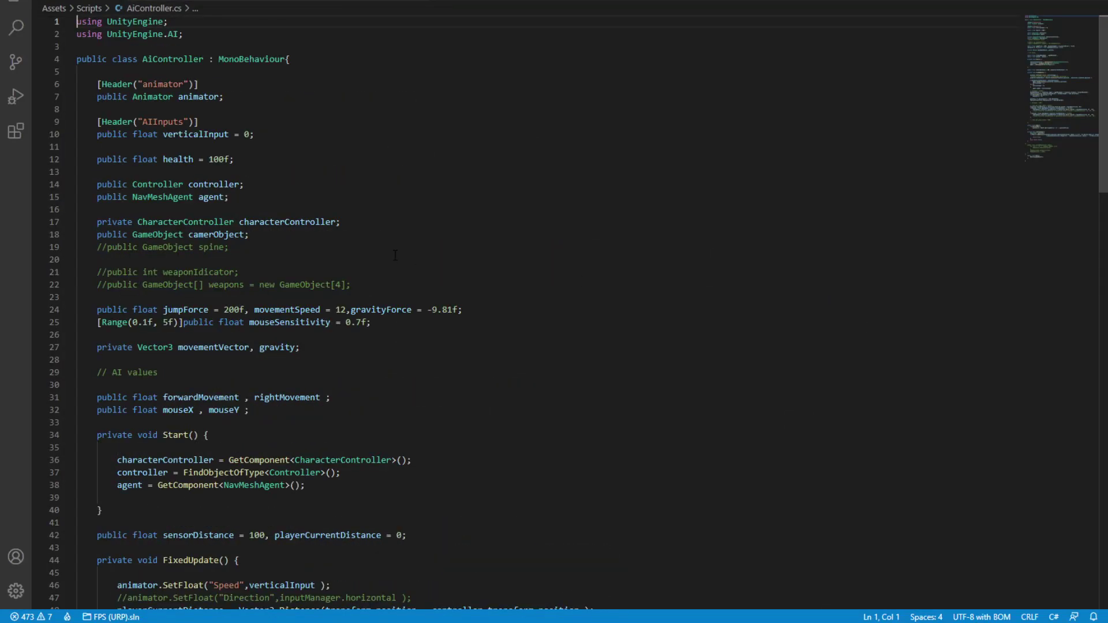
# Step: Switch to Unity, select the FPS Controller, and return to the AiController script in the code editor
pyautogui.hotkey('alt', 'Tab')
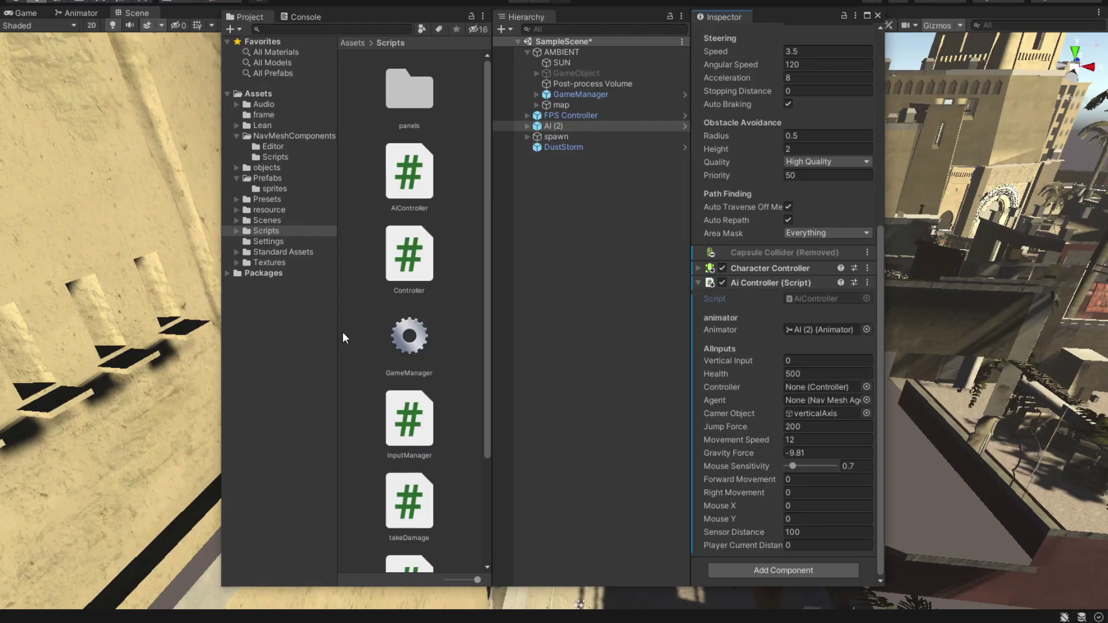
pyautogui.click(571, 115)
pyautogui.doubleClick(817, 273)
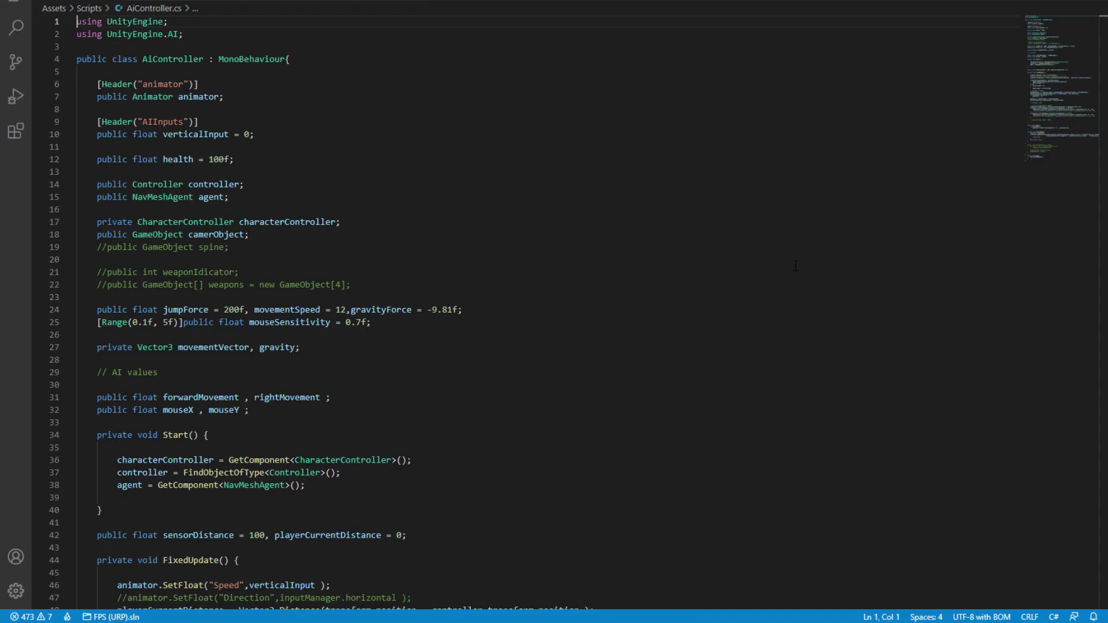
# Step: Remove the initial value from the verticalInput declaration in the AiController script
pyautogui.click(77, 172)
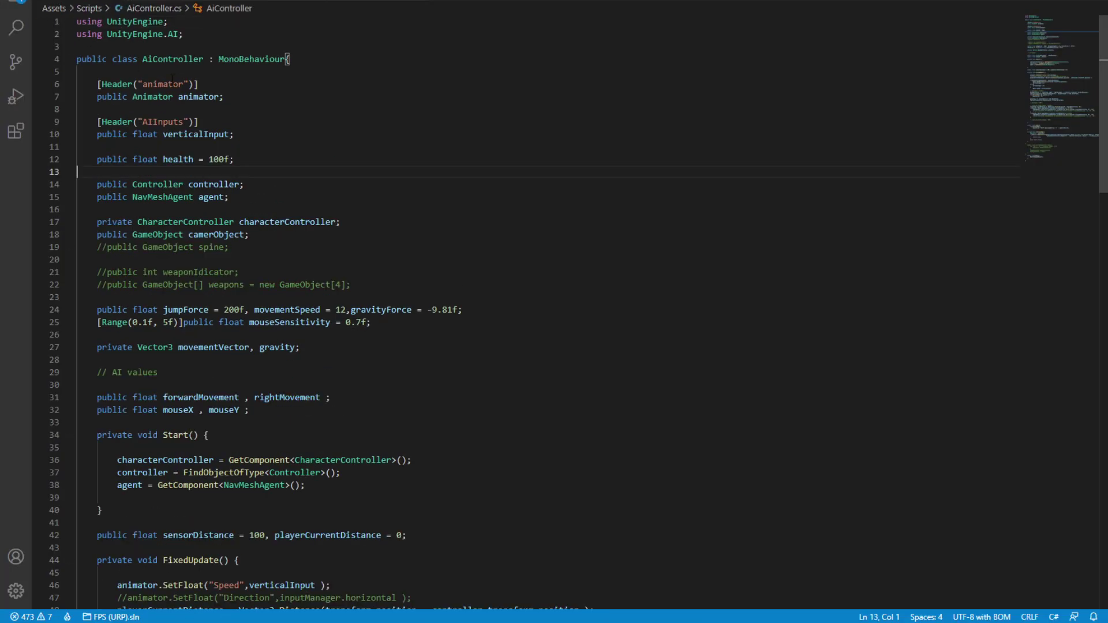
# Step: Delete the verticalInput declaration under the AIInputs header
pyautogui.doubleClick(199, 96)
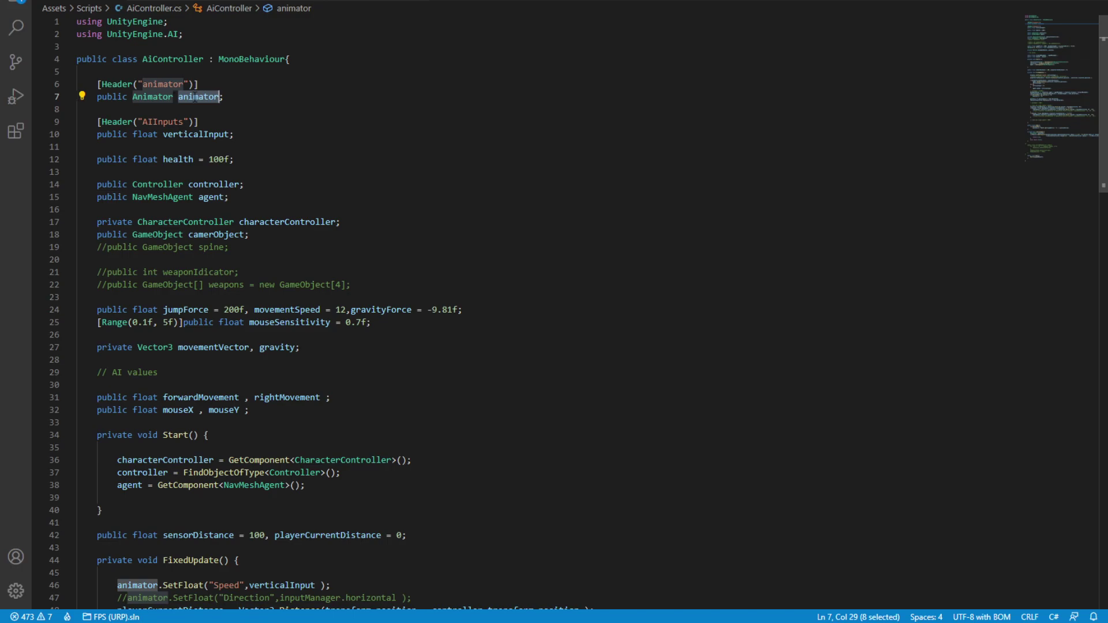
pyautogui.doubleClick(195, 134)
pyautogui.hotkey('ctrl', 'l')
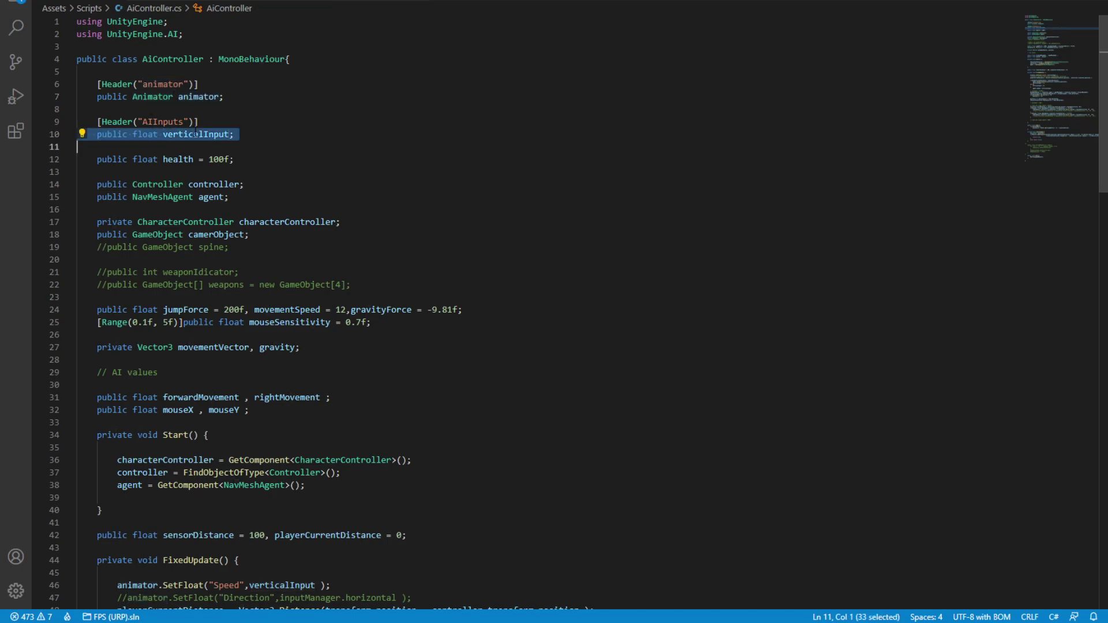
pyautogui.press('BackSpace')
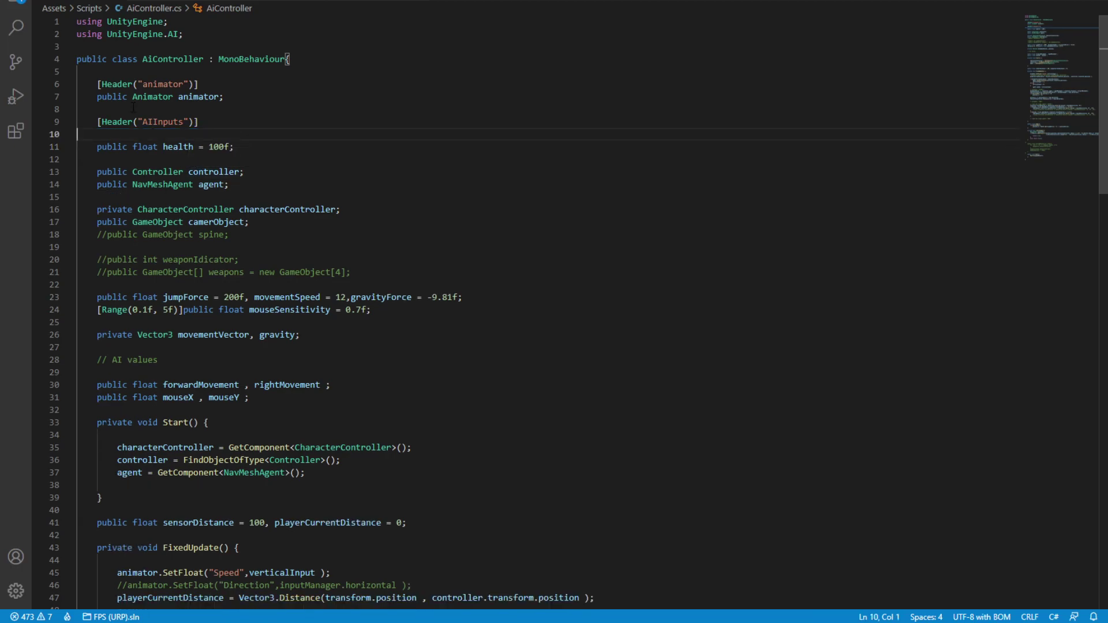
# Step: Cut the public NavMeshAgent agent declaration from the line below the controller declaration
pyautogui.click(175, 184)
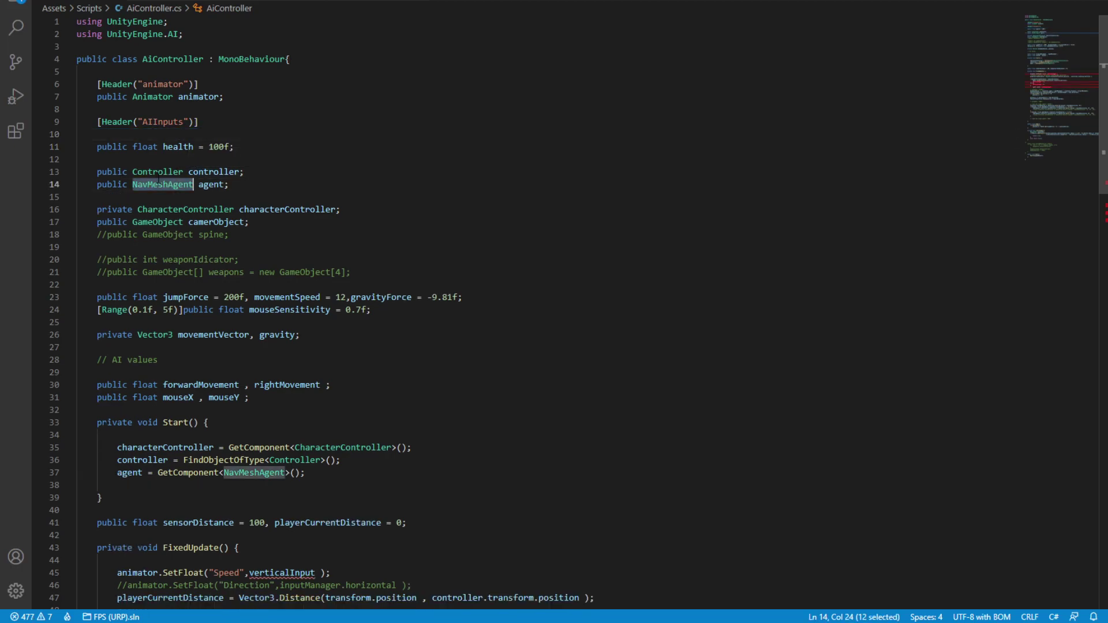
pyautogui.click(216, 185)
pyautogui.hotkey('ctrl', 'l')
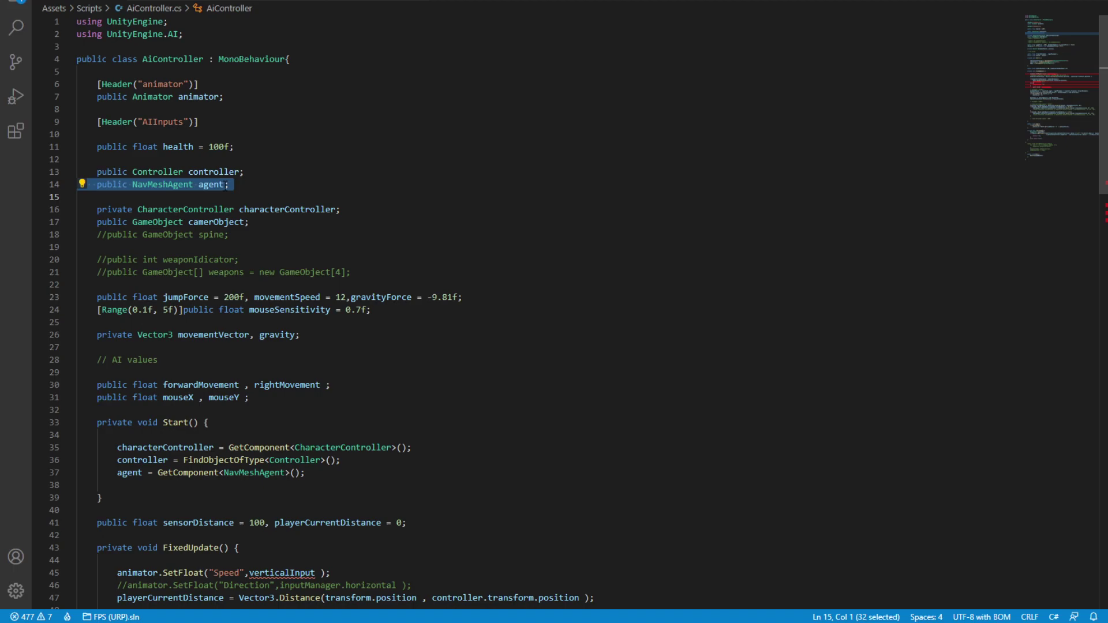
pyautogui.hotkey('ctrl', 'x')
# Step: Declare a public NavMeshAgent variable named agent on its own line between the health and controller declarations
pyautogui.click(217, 129)
pyautogui.press('Return')
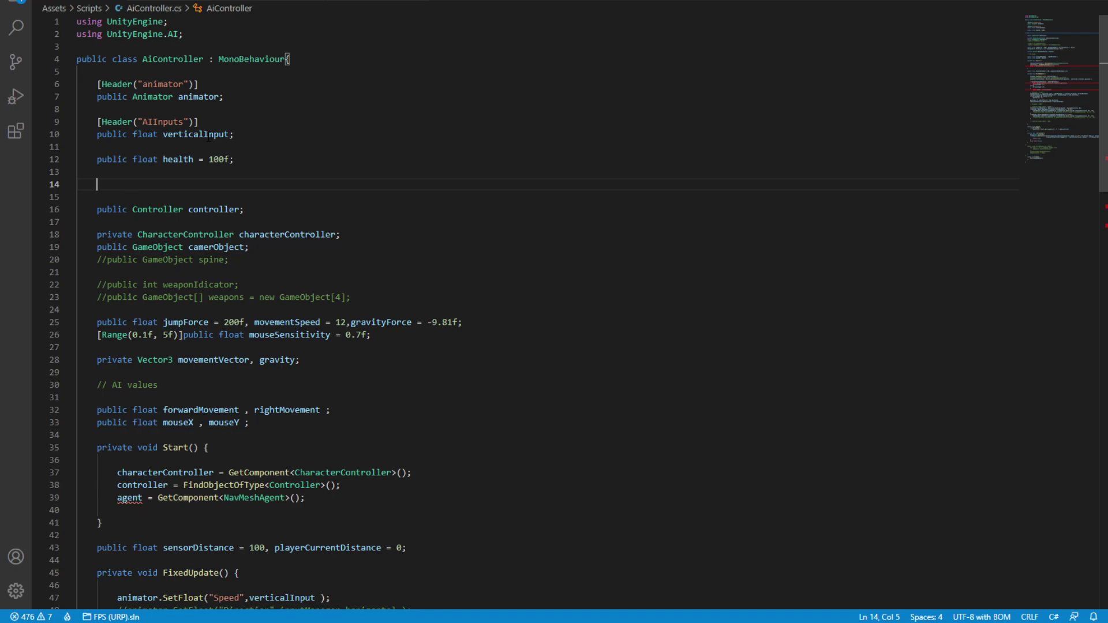
pyautogui.write('p')
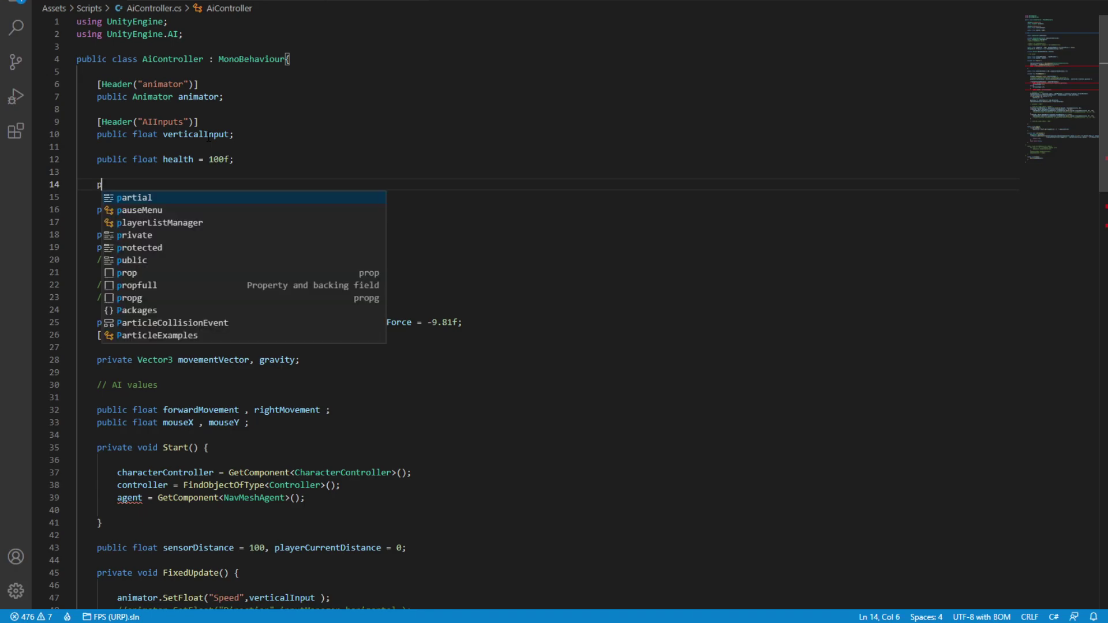
pyautogui.write('ublic nav')
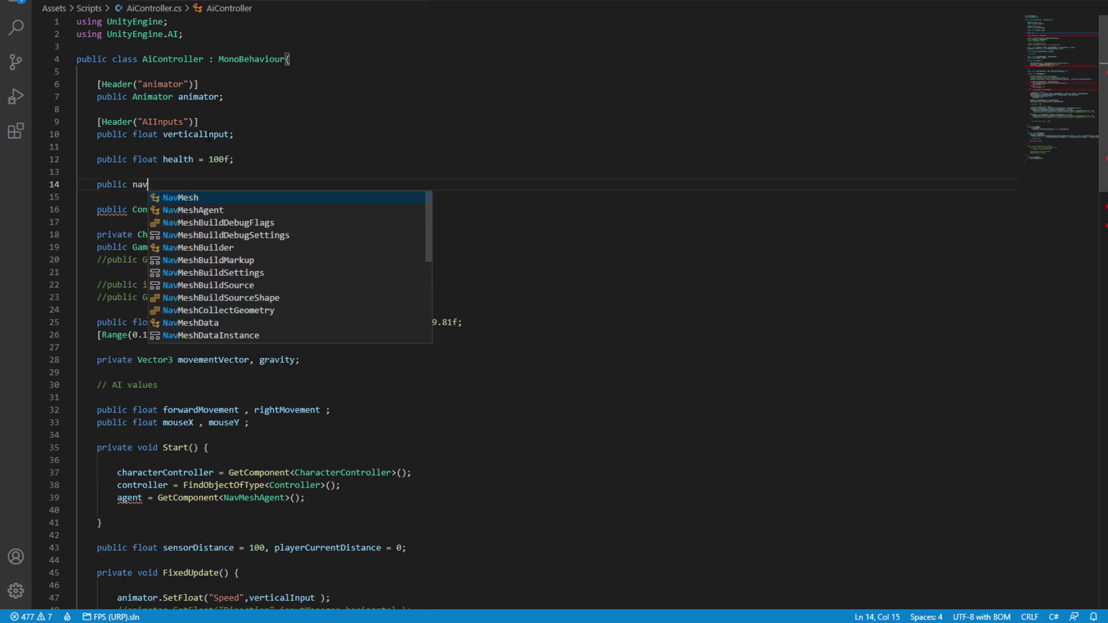
pyautogui.press('Tab')
pyautogui.write('a')
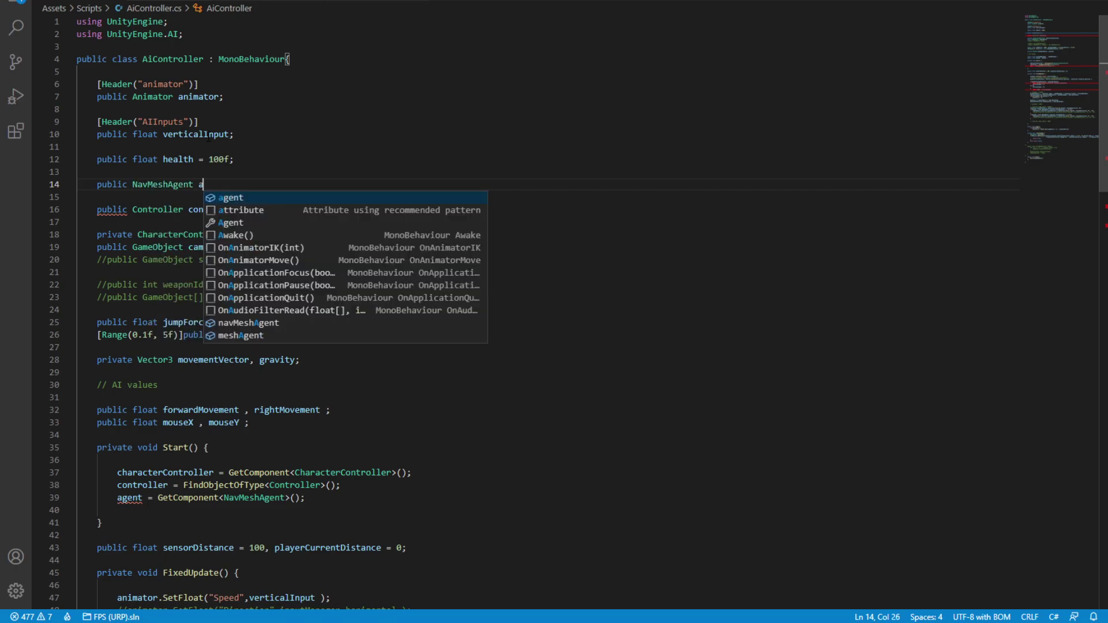
pyautogui.press('Tab')
pyautogui.write(';')
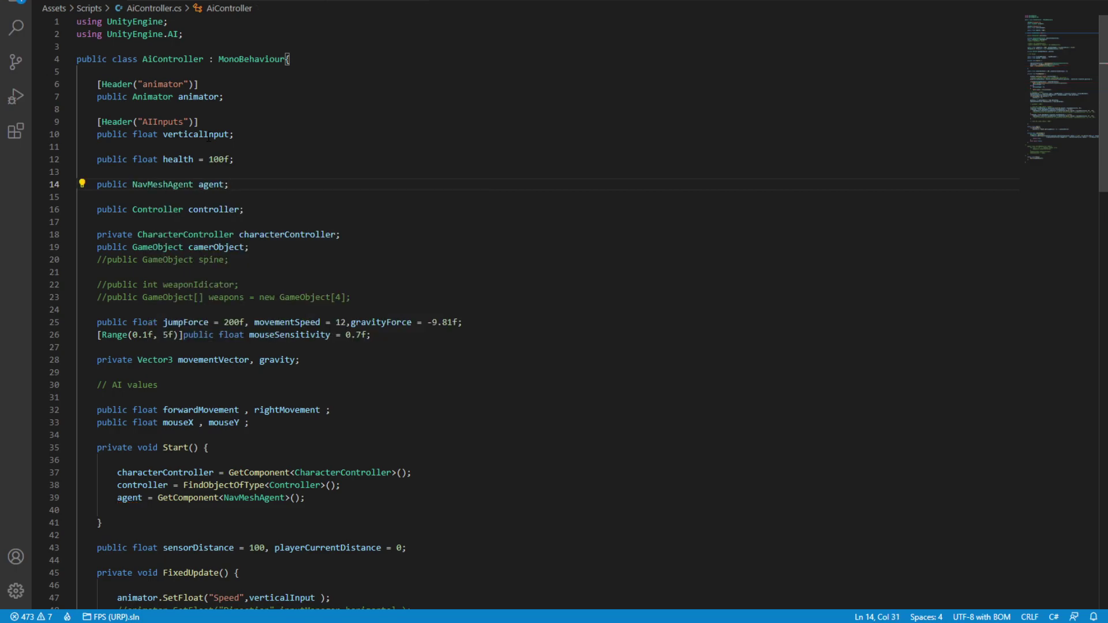
# Step: Examine the agent declaration alongside the Nav Mesh Agent settings of AI (2) in Unity, ending back in the AiController script
pyautogui.doubleClick(211, 184)
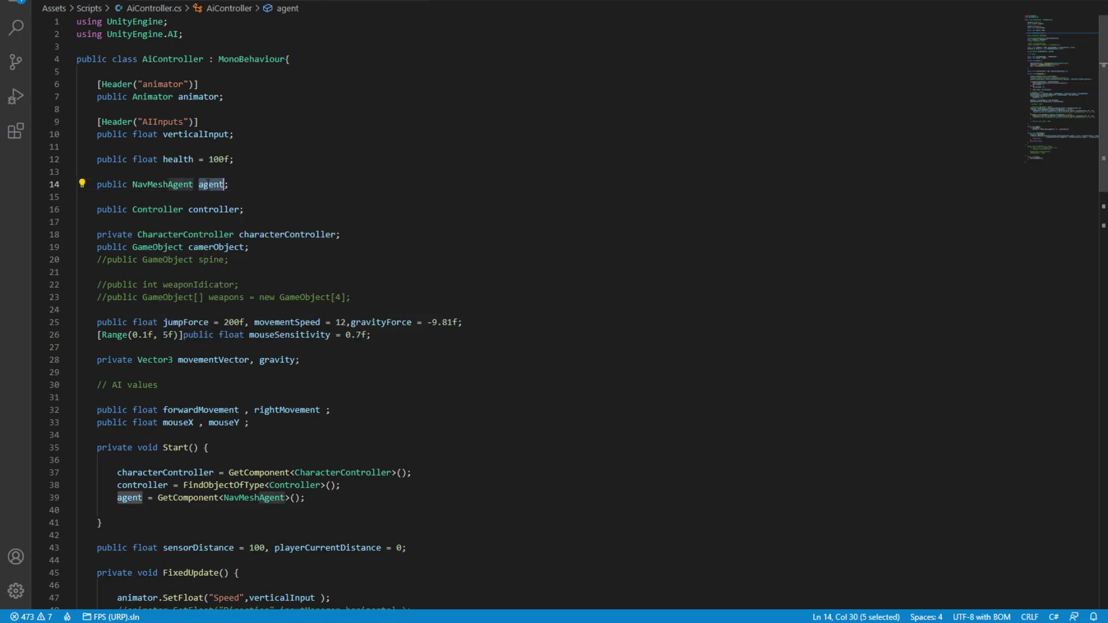
pyautogui.doubleClick(153, 184)
pyautogui.click(210, 180)
pyautogui.hotkey('alt', 'Tab')
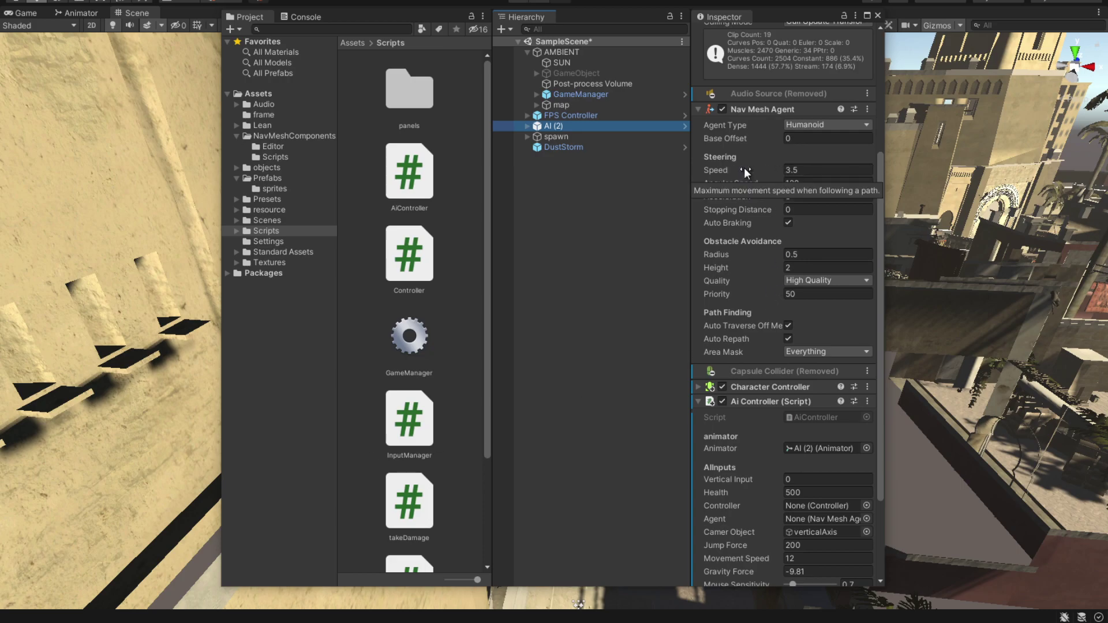
pyautogui.hotkey('alt', 'Tab')
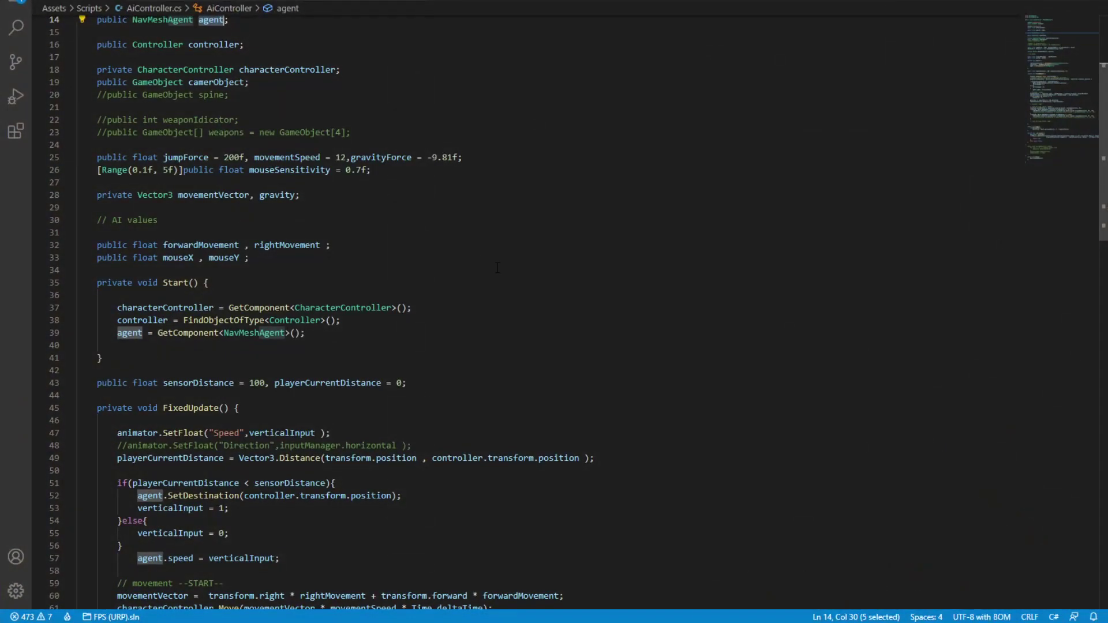
pyautogui.hotkey('alt', 'Tab')
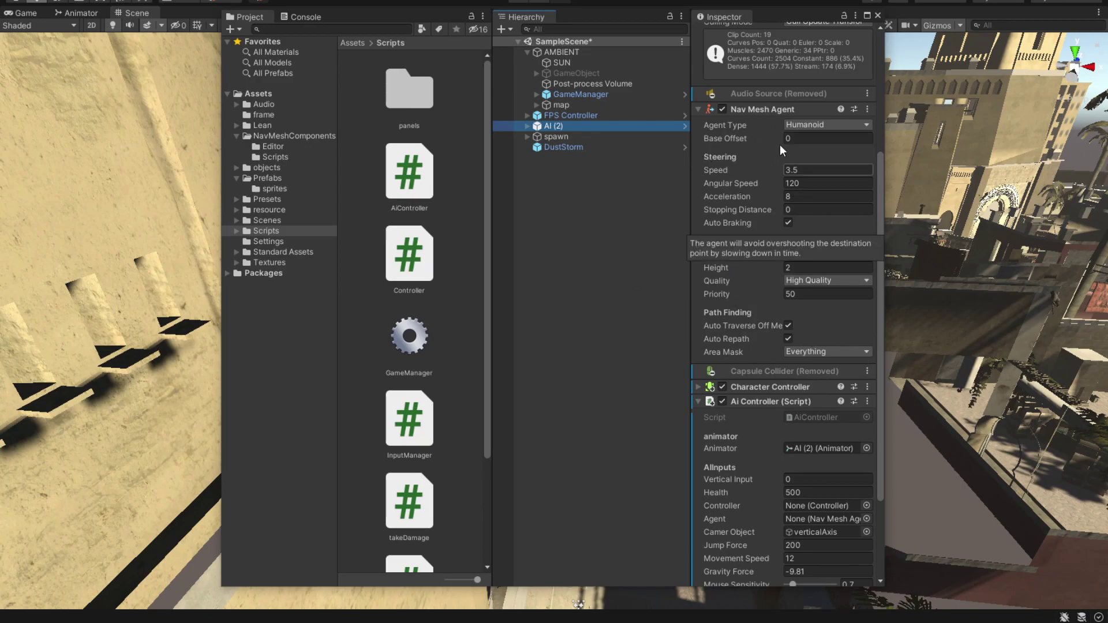
pyautogui.hotkey('alt', 'Tab')
# Step: Delete the agent.SetDestination line inside the sensor distance check in FixedUpdate and place the cursor on the emptied line
pyautogui.doubleClick(159, 265)
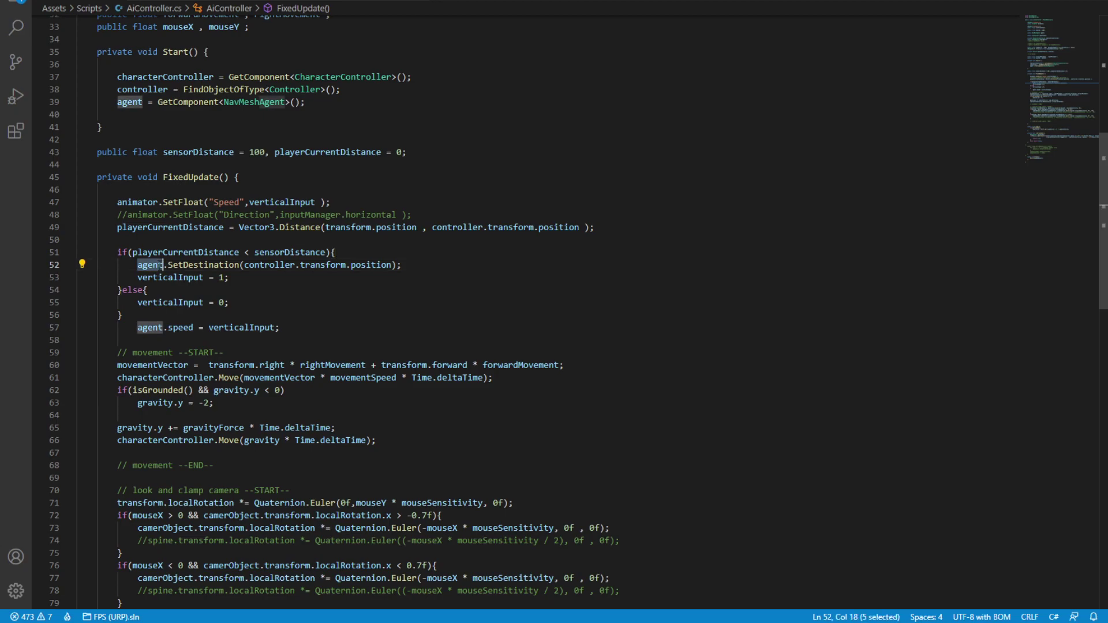
pyautogui.tripleClick(221, 264)
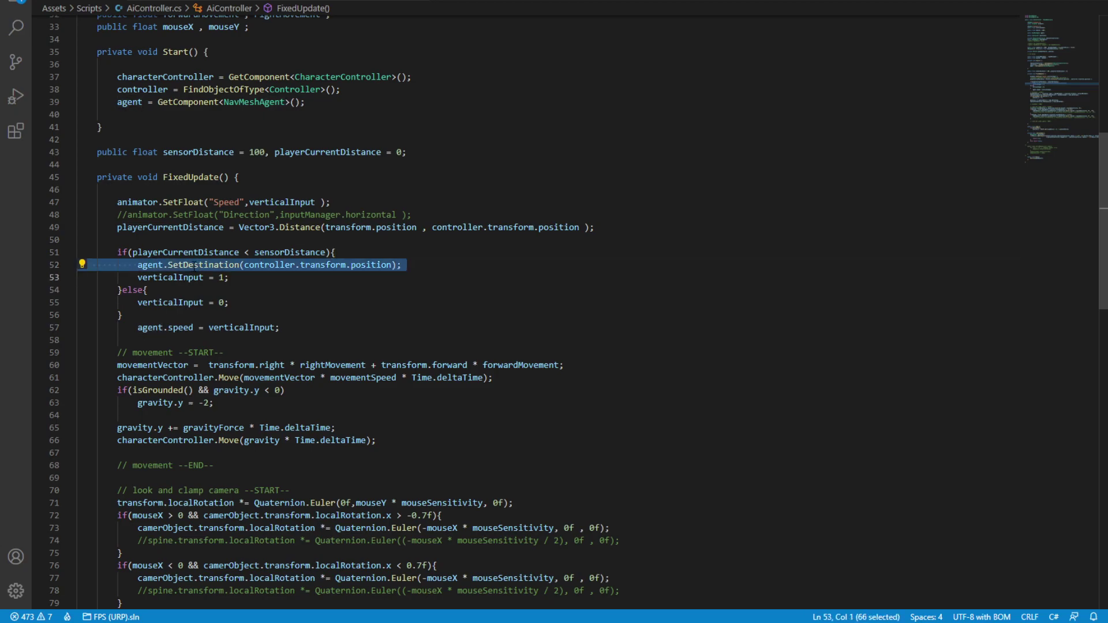
pyautogui.press('BackSpace')
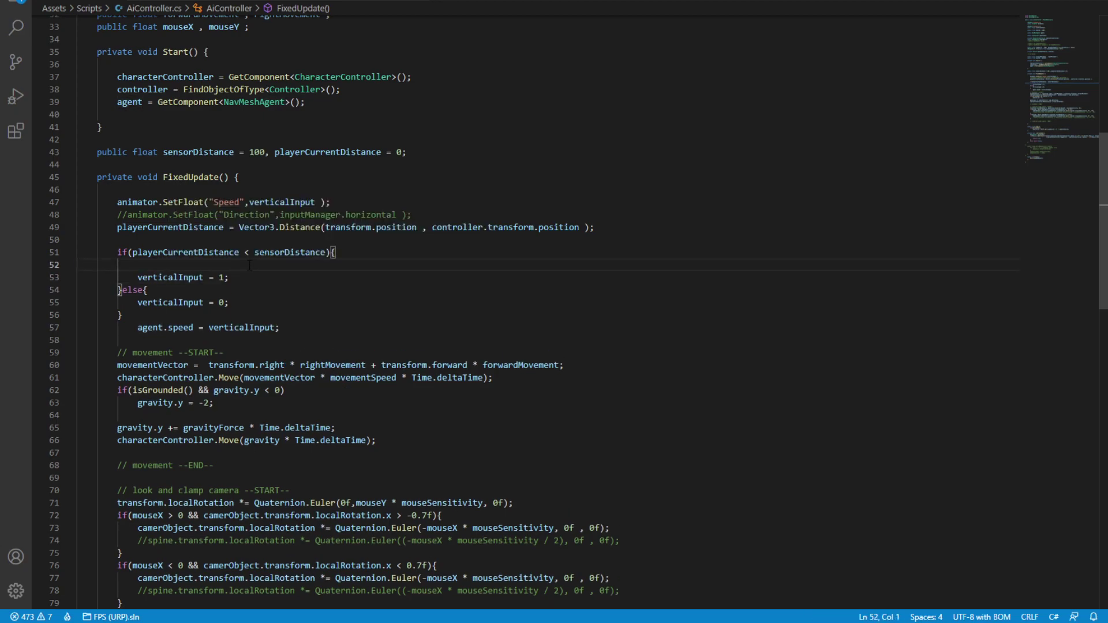
pyautogui.click(249, 265)
# Step: Examine how FixedUpdate calculates playerCurrentDistance from the two positions and compares it with sensorDistance
pyautogui.doubleClick(177, 252)
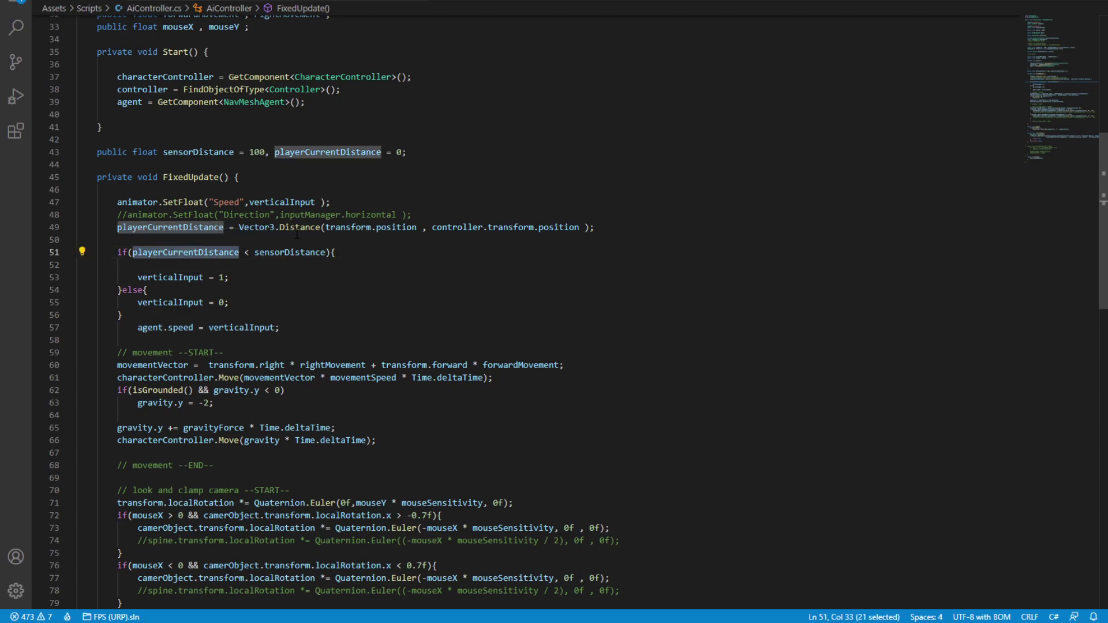
pyautogui.click(324, 228)
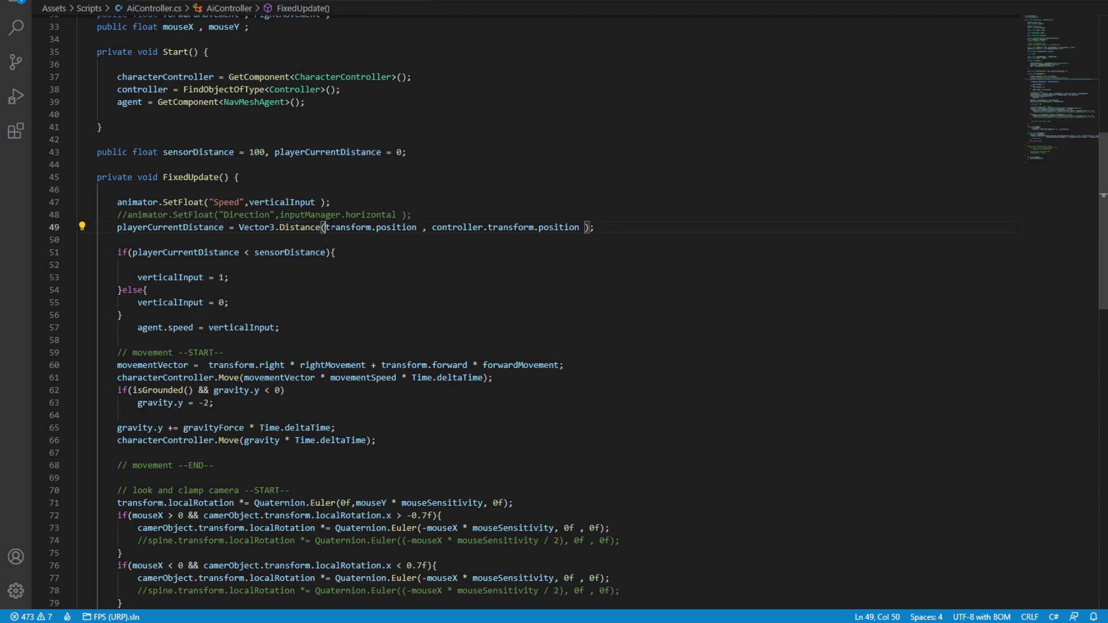
pyautogui.moveTo(325, 228); pyautogui.dragTo(418, 227)
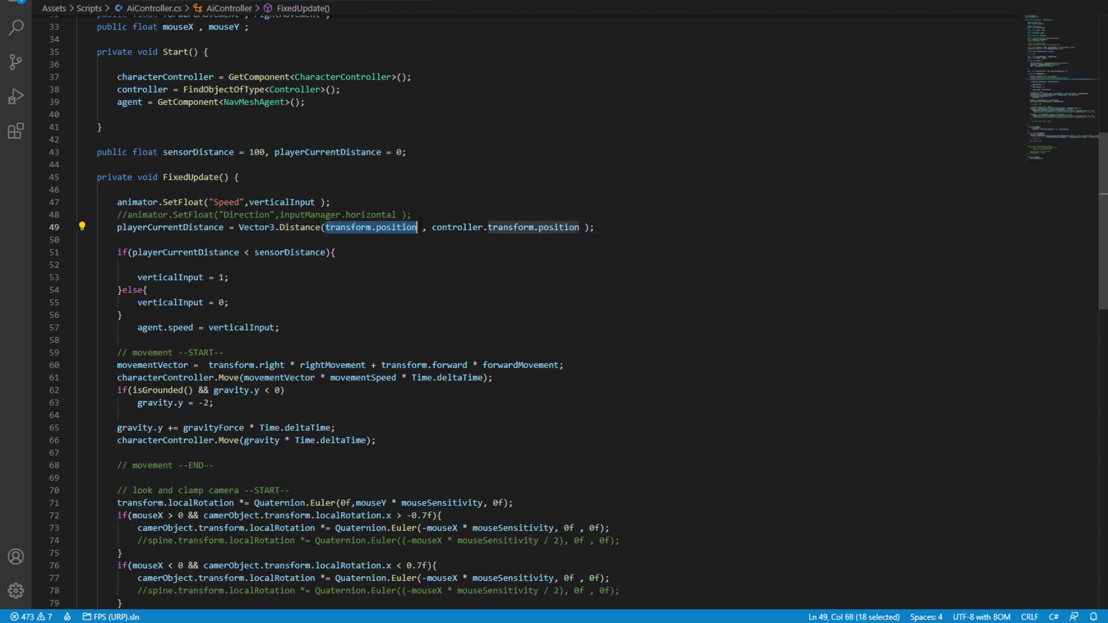
pyautogui.doubleClick(444, 227)
pyautogui.hotkey('ctrl', 'shift', 'Right')
pyautogui.hotkey('ctrl', 'shift', 'Right')
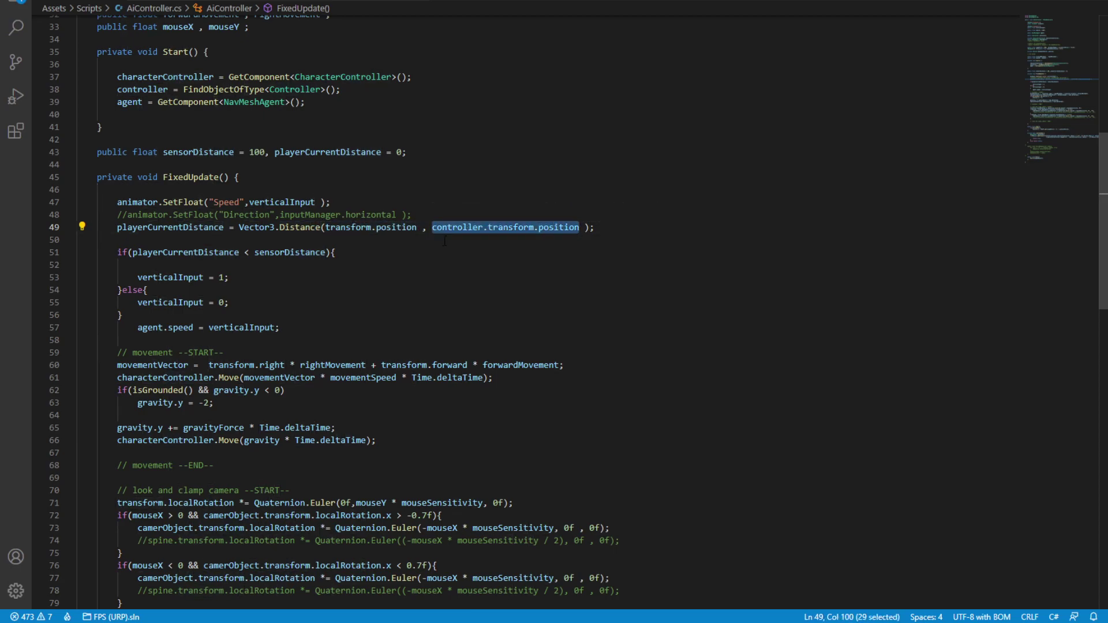
pyautogui.click(248, 265)
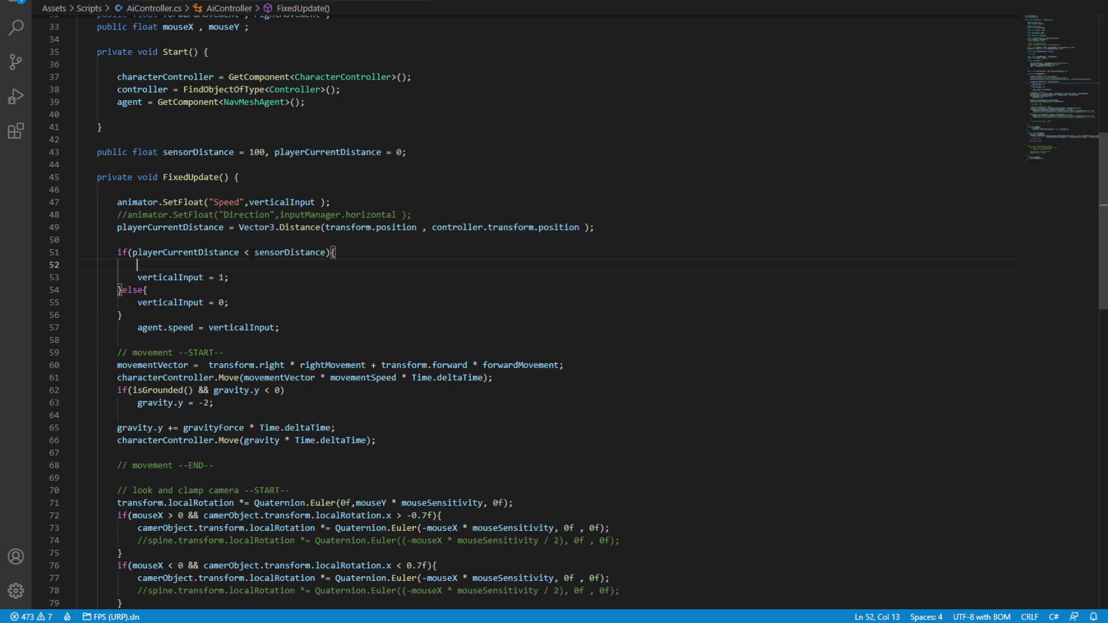
pyautogui.moveTo(259, 253); pyautogui.dragTo(275, 252)
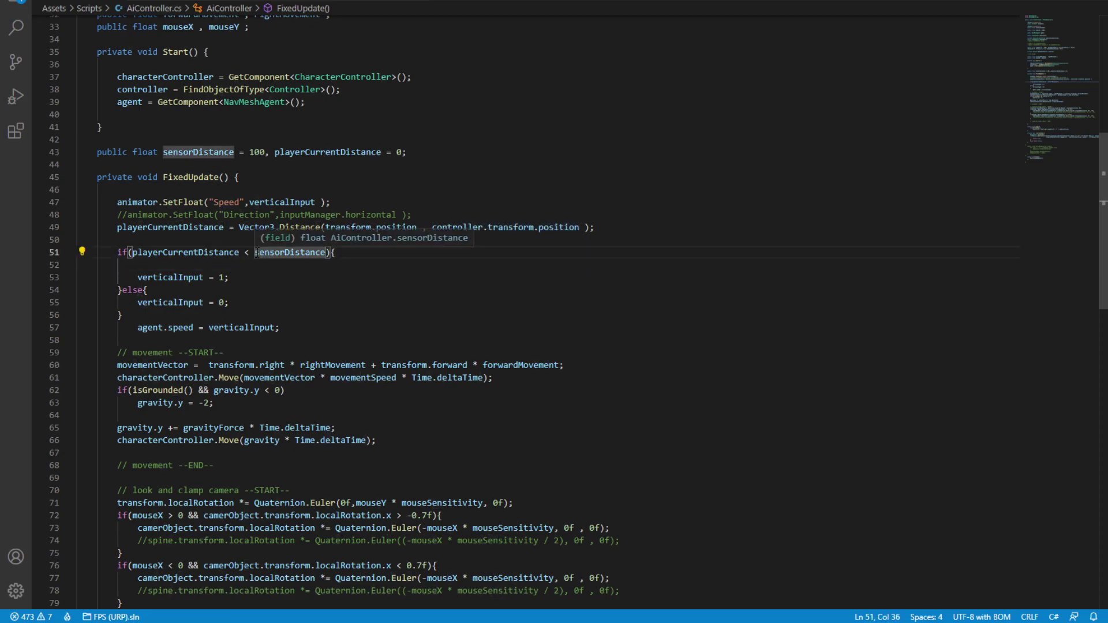
pyautogui.doubleClick(289, 252)
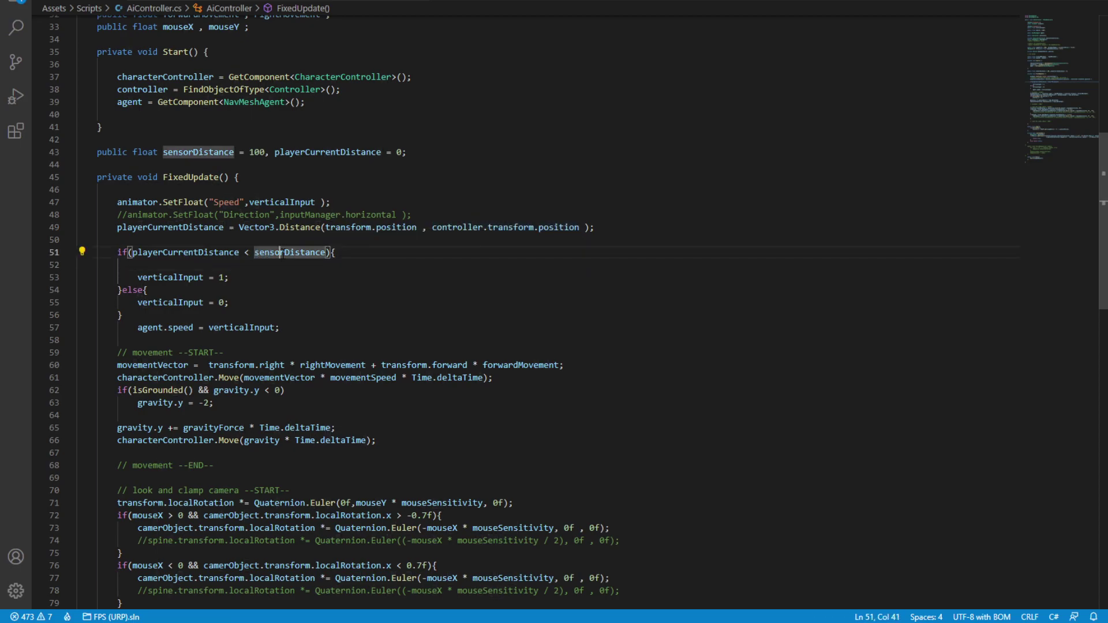
pyautogui.doubleClick(256, 151)
pyautogui.click(287, 264)
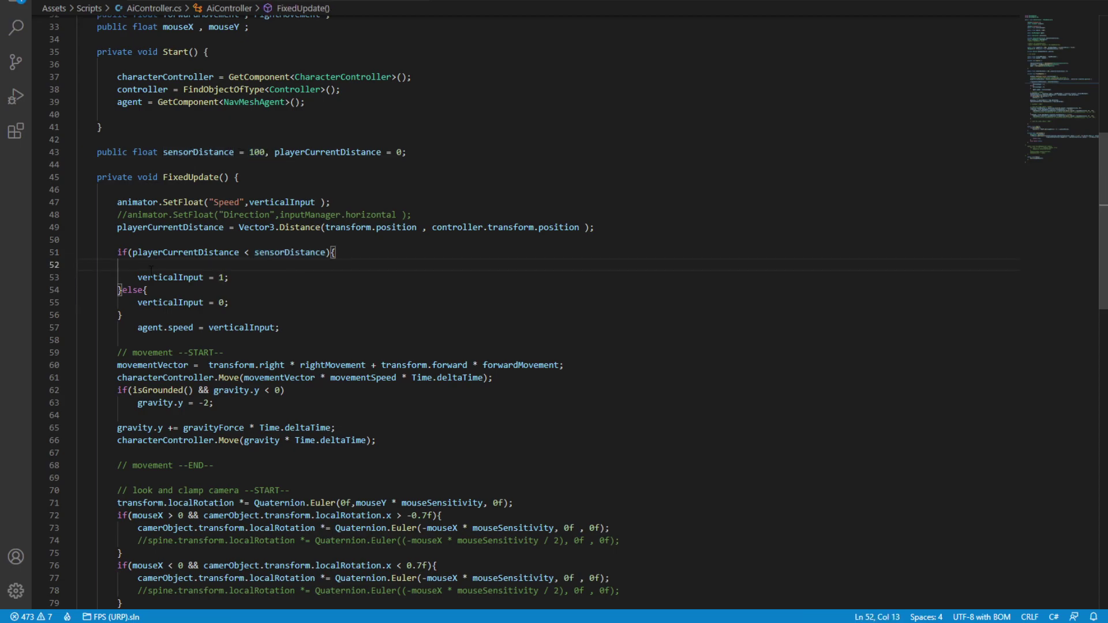
pyautogui.moveTo(433, 228); pyautogui.dragTo(584, 228)
# Step: Add agent.SetDestination(controller.transform.position); as the first statement of the sensor distance check
pyautogui.click(384, 262)
pyautogui.write('agent.set')
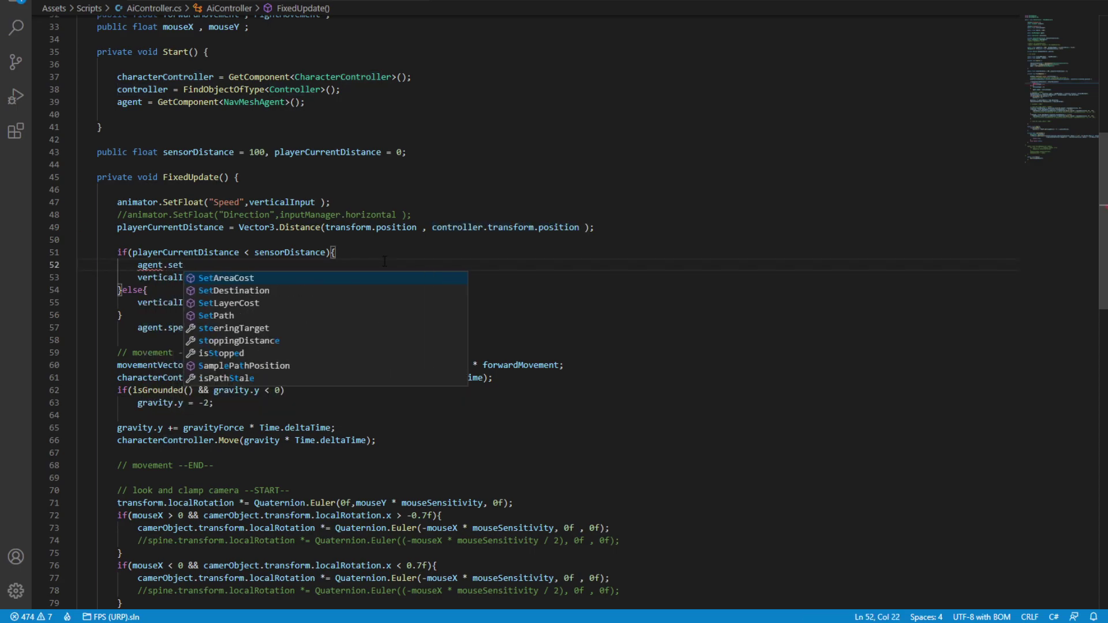
pyautogui.press('Down')
pyautogui.press('Return')
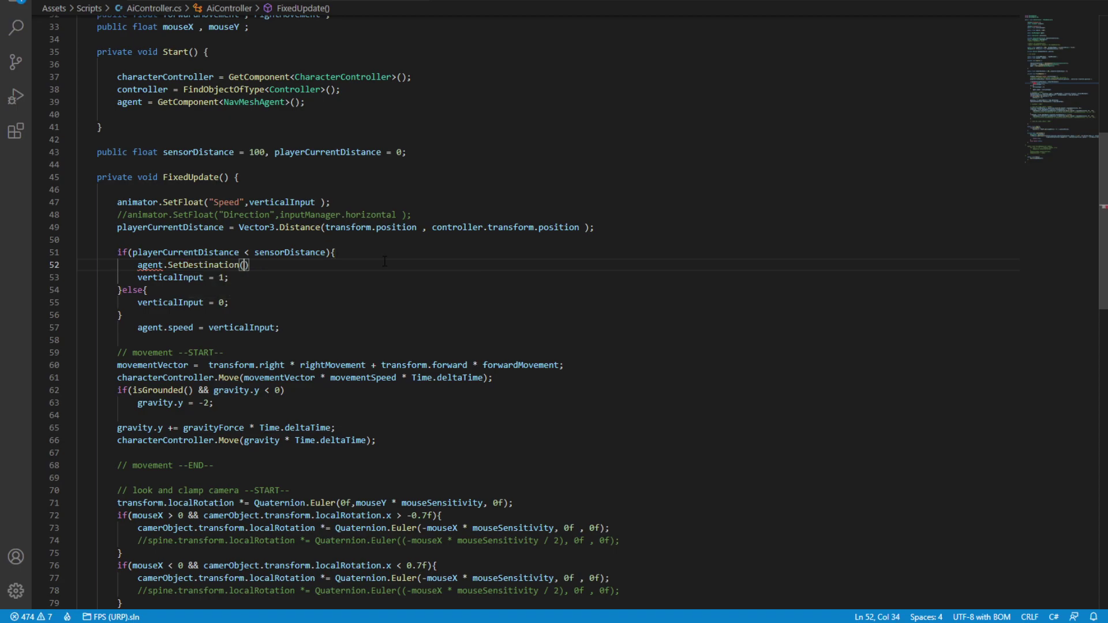
pyautogui.write('(')
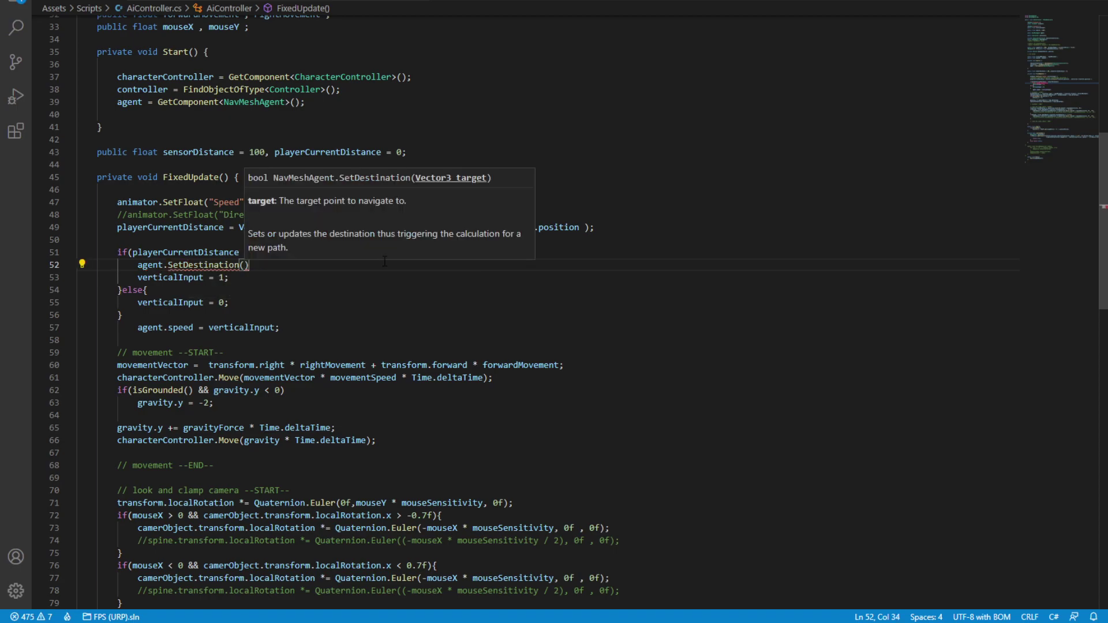
pyautogui.write('controller.transform')
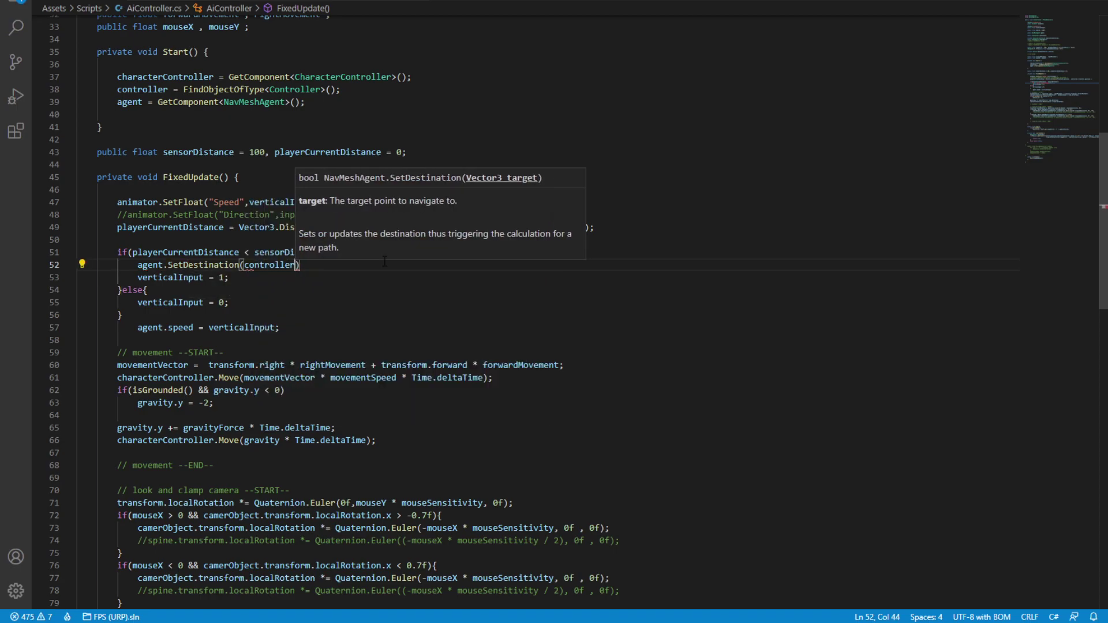
pyautogui.write('.position);')
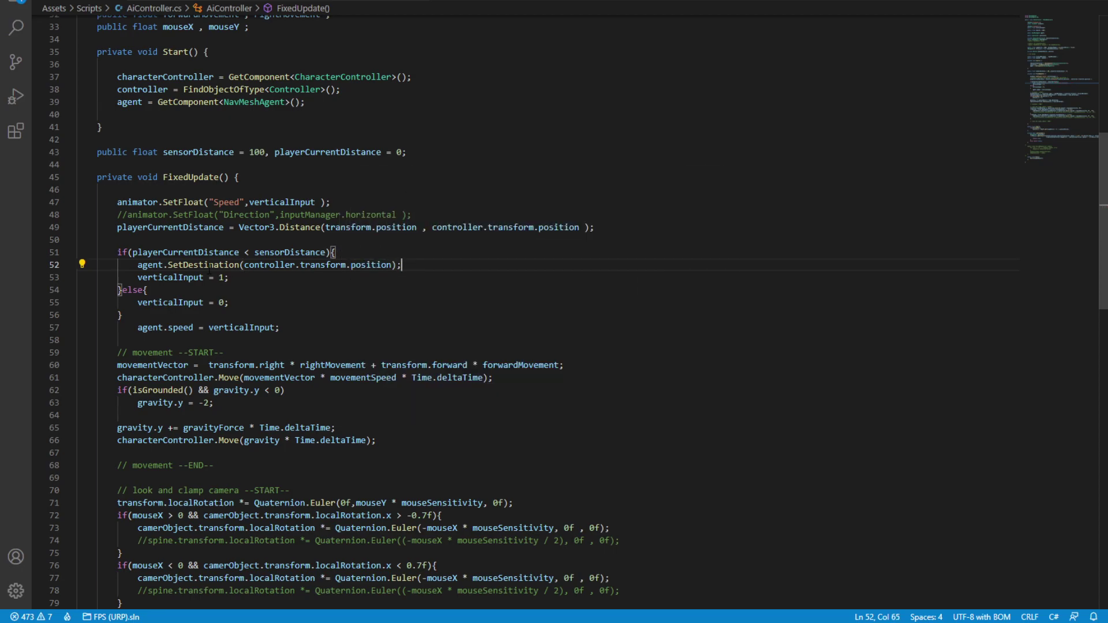
# Step: Review the SetDestination call, its target position and the verticalInput assignment inside the sensor distance check
pyautogui.moveTo(169, 265); pyautogui.dragTo(238, 265)
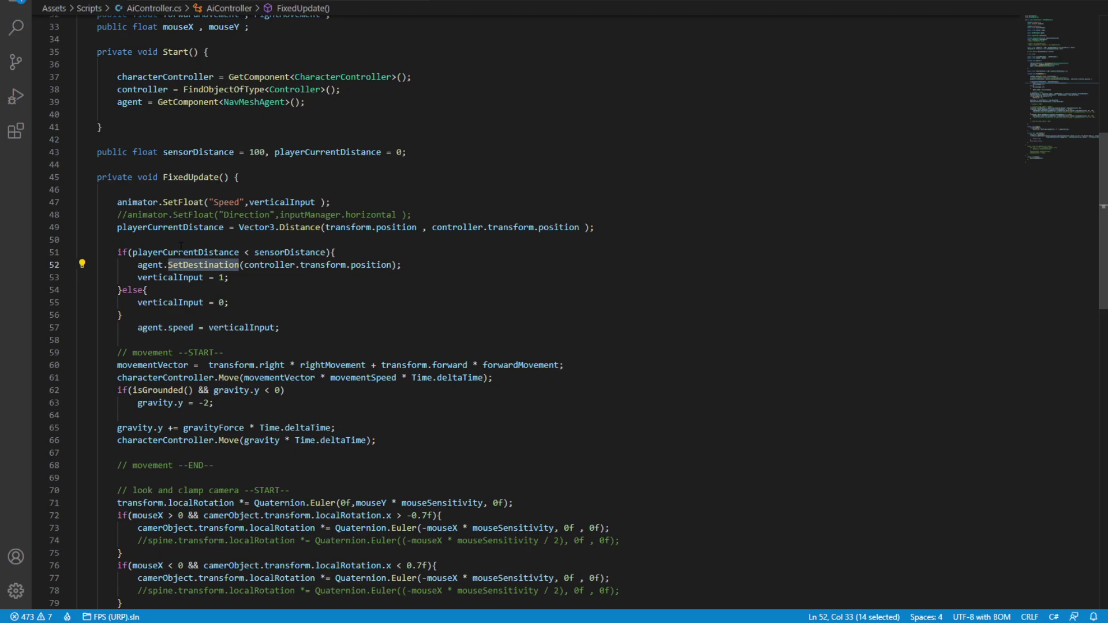
pyautogui.click(152, 277)
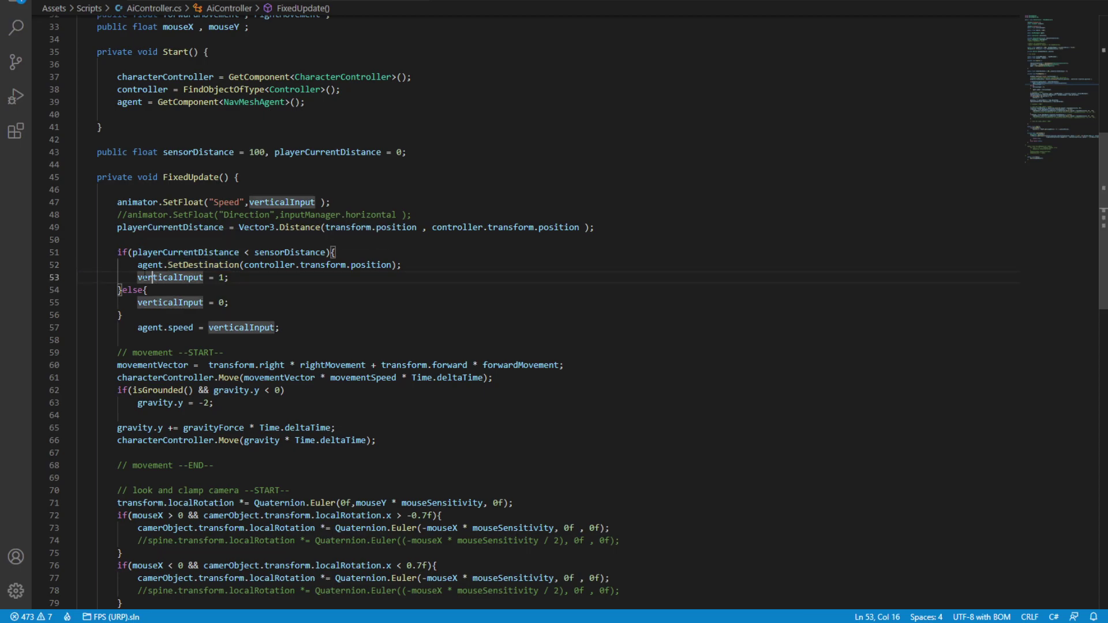
pyautogui.click(139, 277)
pyautogui.moveTo(137, 277); pyautogui.dragTo(193, 277)
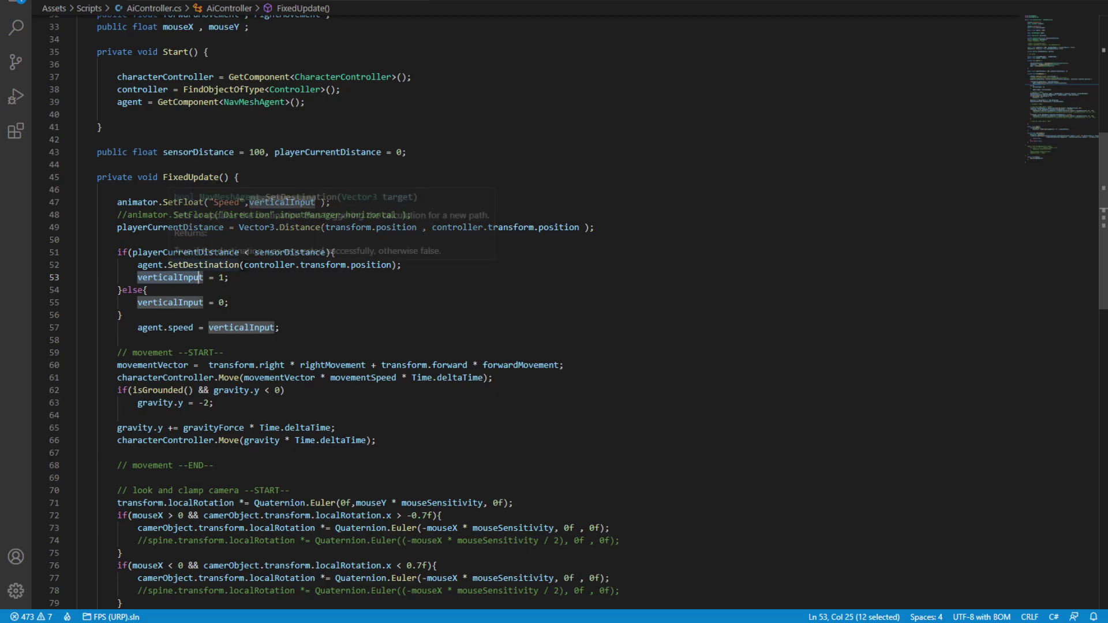
pyautogui.moveTo(244, 265); pyautogui.dragTo(354, 278)
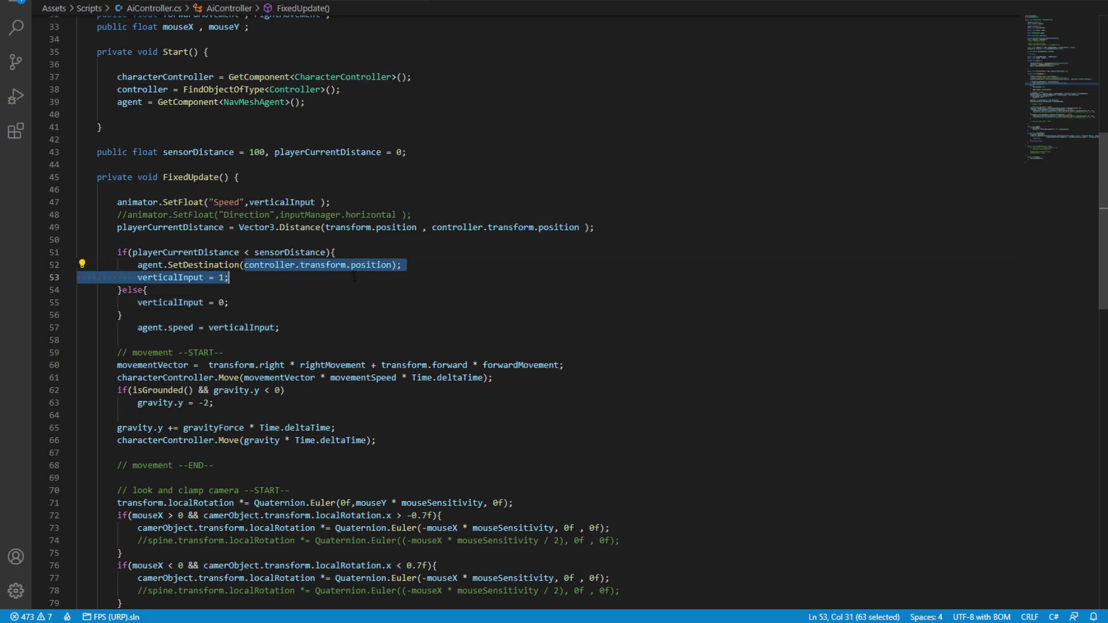
pyautogui.click(288, 278)
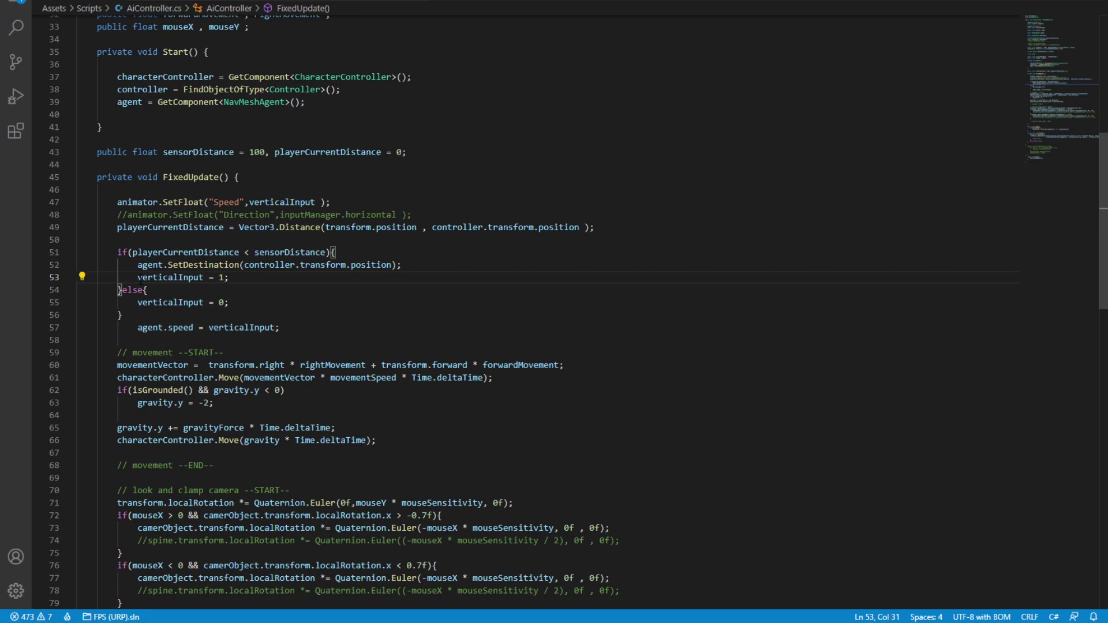
# Step: Review how the sensor distance check and its else branch set verticalInput, and how agent.speed takes that value in FixedUpdate
pyautogui.moveTo(139, 278); pyautogui.dragTo(204, 277)
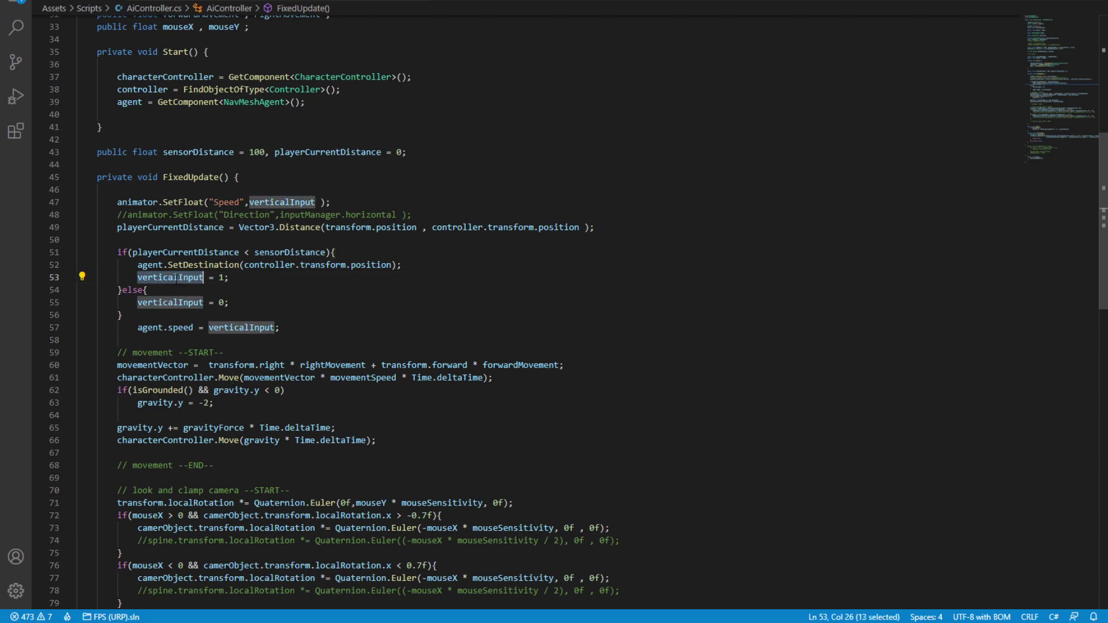
pyautogui.moveTo(132, 252); pyautogui.dragTo(311, 252)
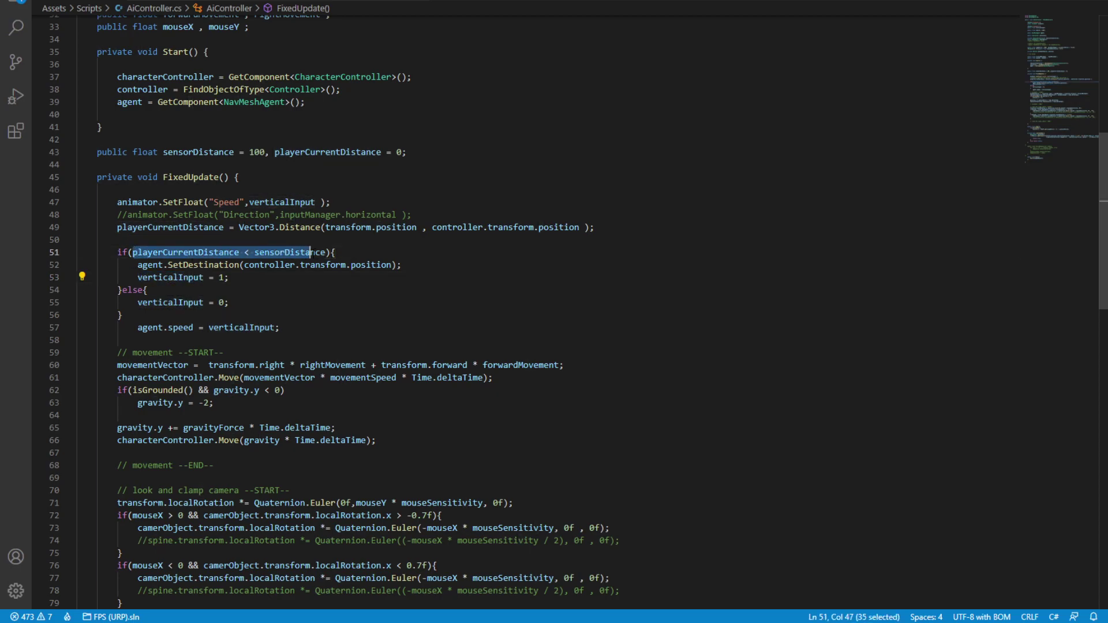
pyautogui.doubleClick(321, 252)
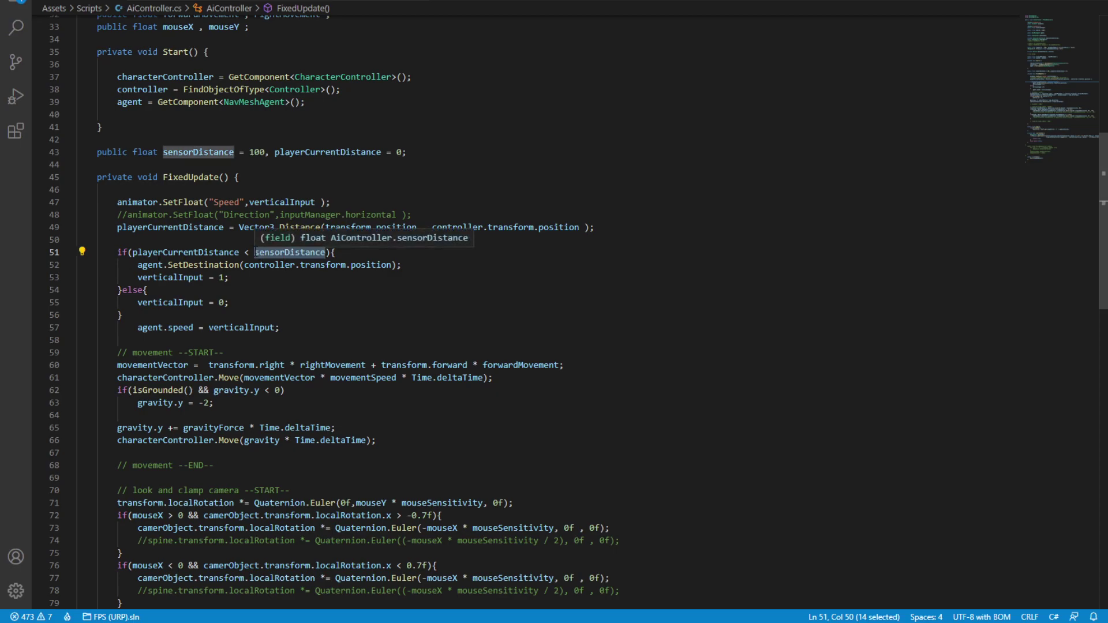
pyautogui.moveTo(138, 301); pyautogui.dragTo(203, 302)
pyautogui.doubleClick(149, 329)
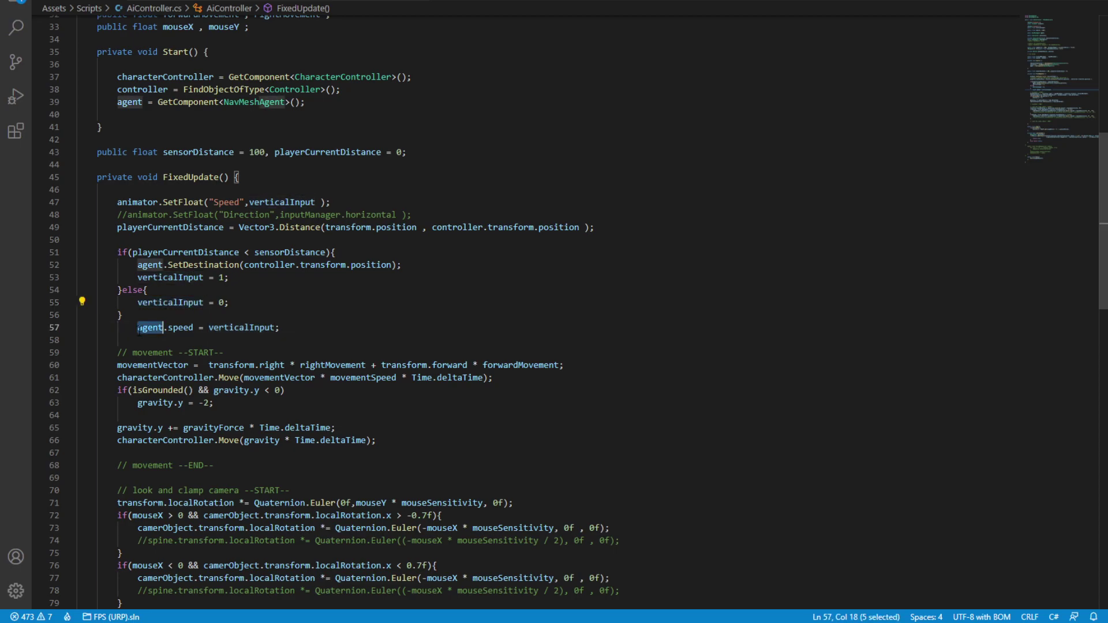
pyautogui.moveTo(209, 328); pyautogui.dragTo(274, 327)
pyautogui.click(289, 291)
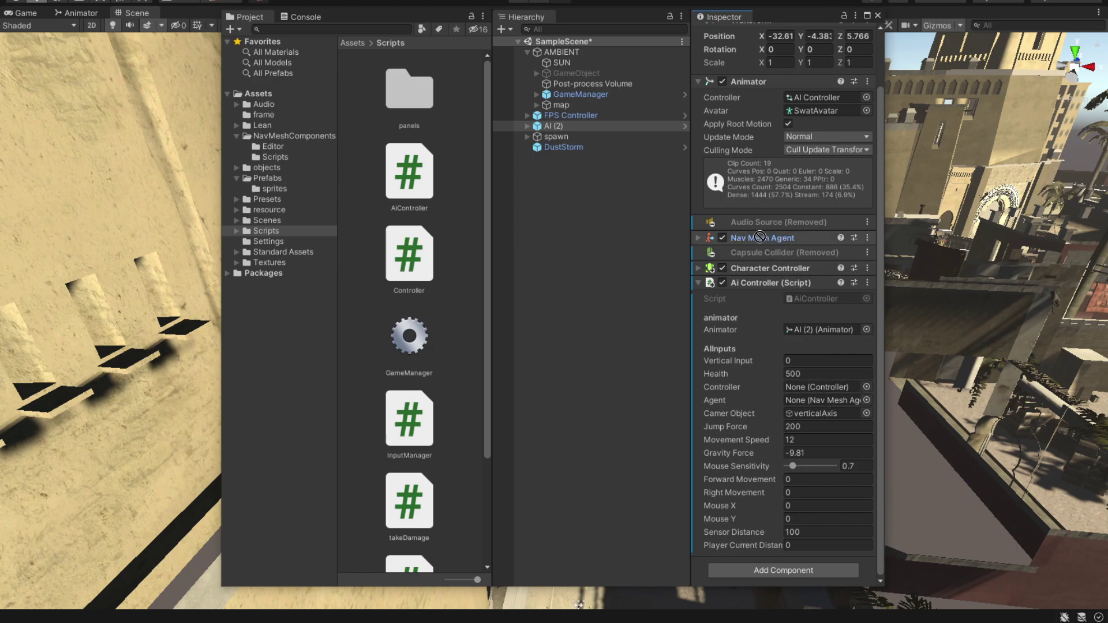
# Step: Compare the AI Controller's Agent reference with the agent = GetComponent<NavMeshAgent>(); assignment in the script's Start method
pyautogui.moveTo(762, 238); pyautogui.dragTo(815, 402)
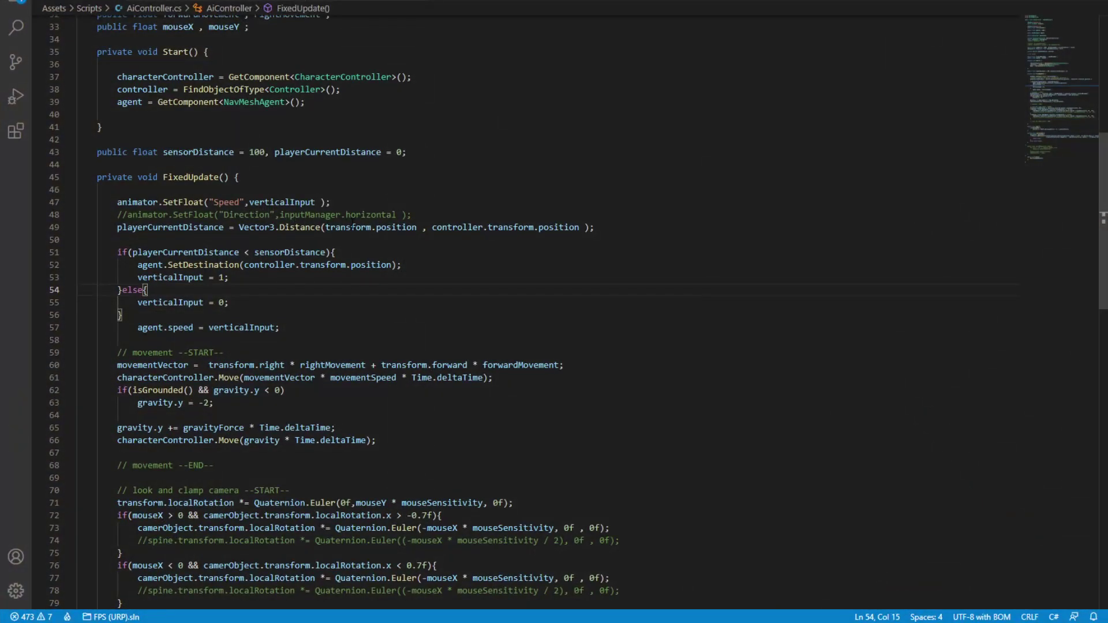
pyautogui.scroll(4, 262, 177)
pyautogui.doubleClick(121, 265)
pyautogui.click(112, 267)
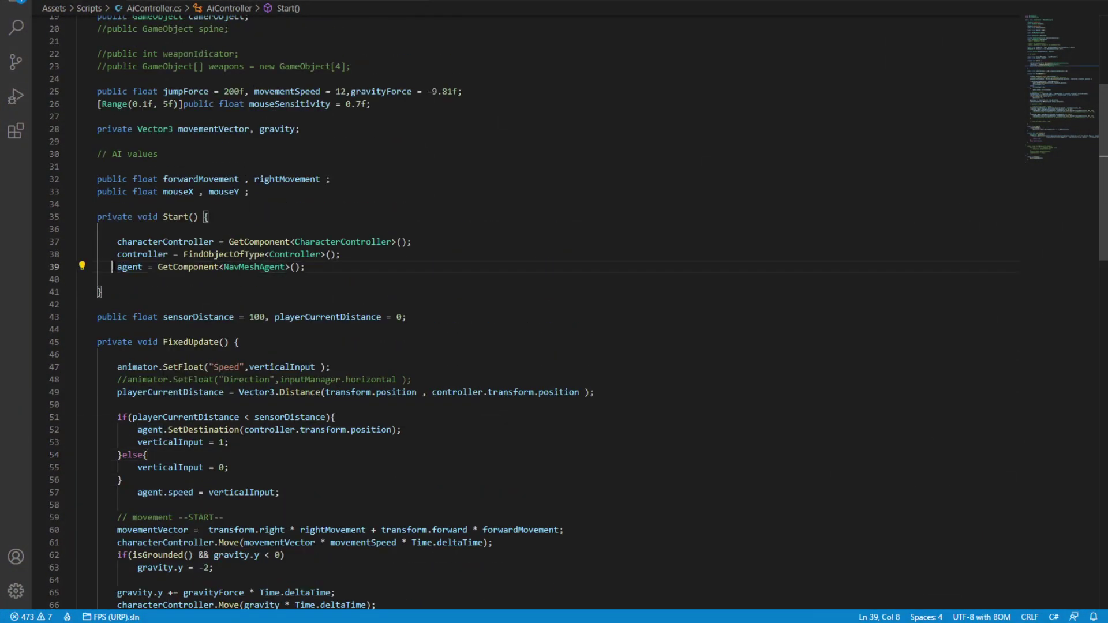
pyautogui.moveTo(117, 266); pyautogui.dragTo(310, 267)
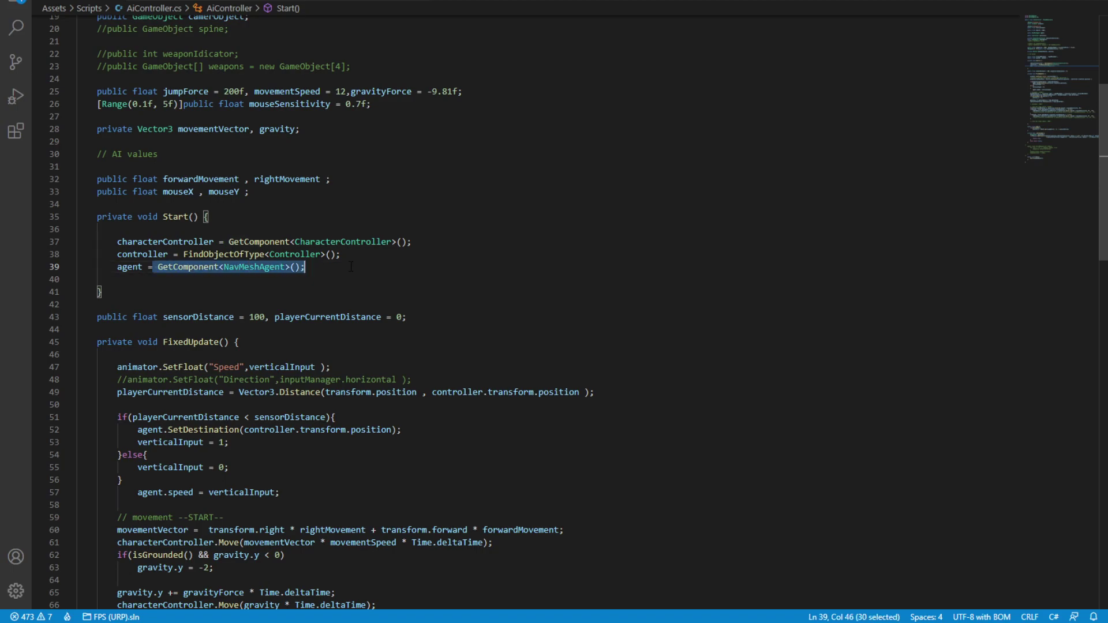
pyautogui.click(353, 266)
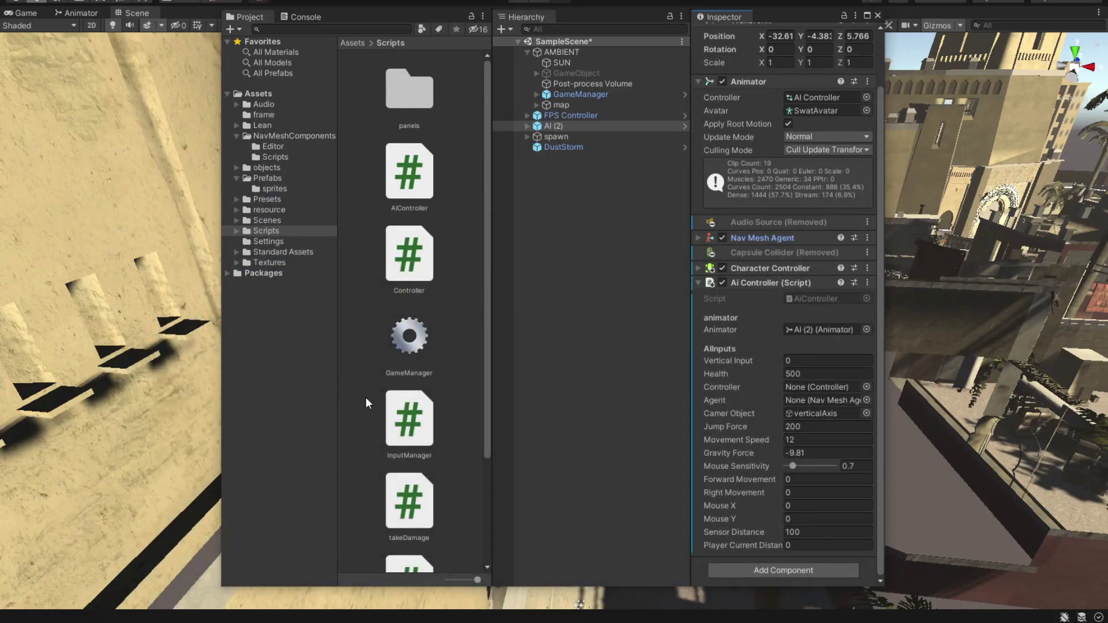
# Step: Clear the floating Project, Hierarchy and Inspector window off the Scene view and start Play mode
pyautogui.click(525, 339)
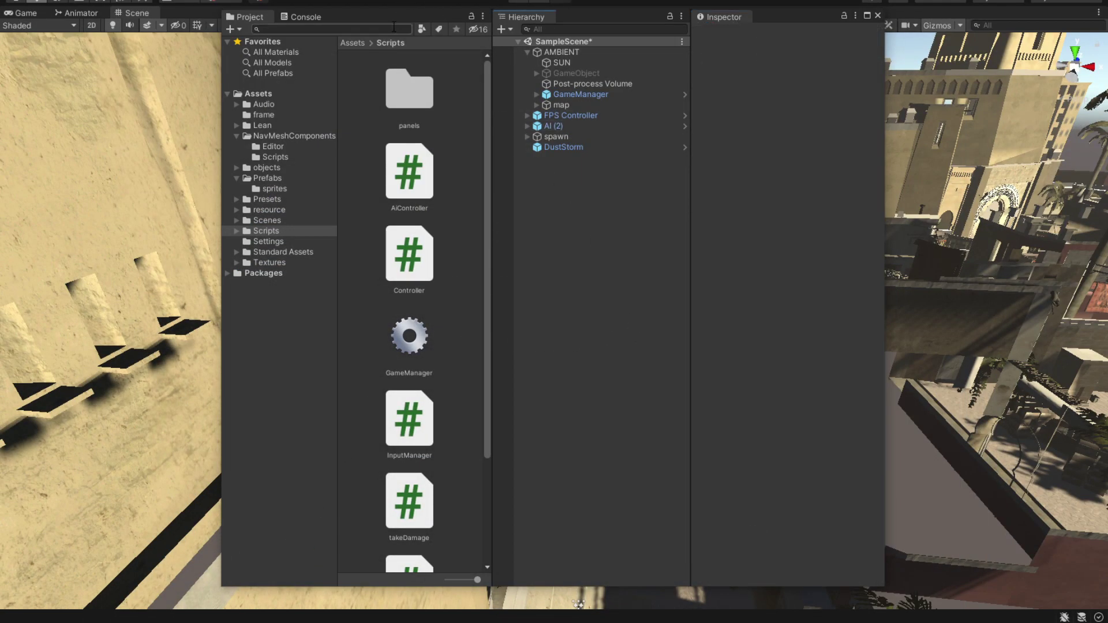
pyautogui.click(877, 15)
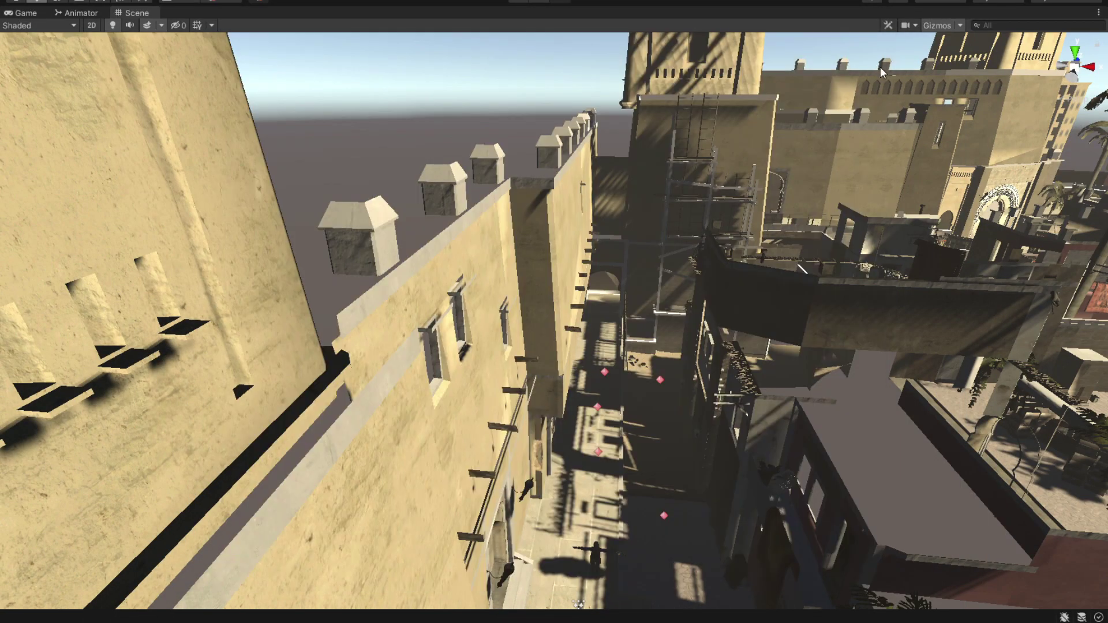
pyautogui.click(518, 3)
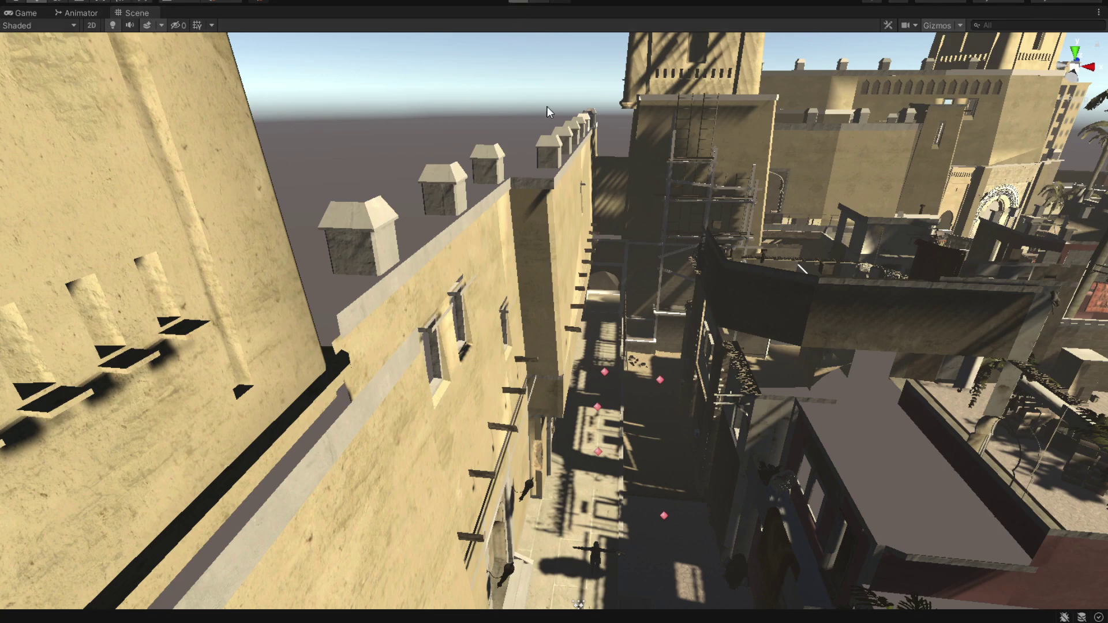
# Step: Play-test the chase by backing away through the street from the AI soldiers, firing at them and reloading the rifle
pyautogui.press('s')
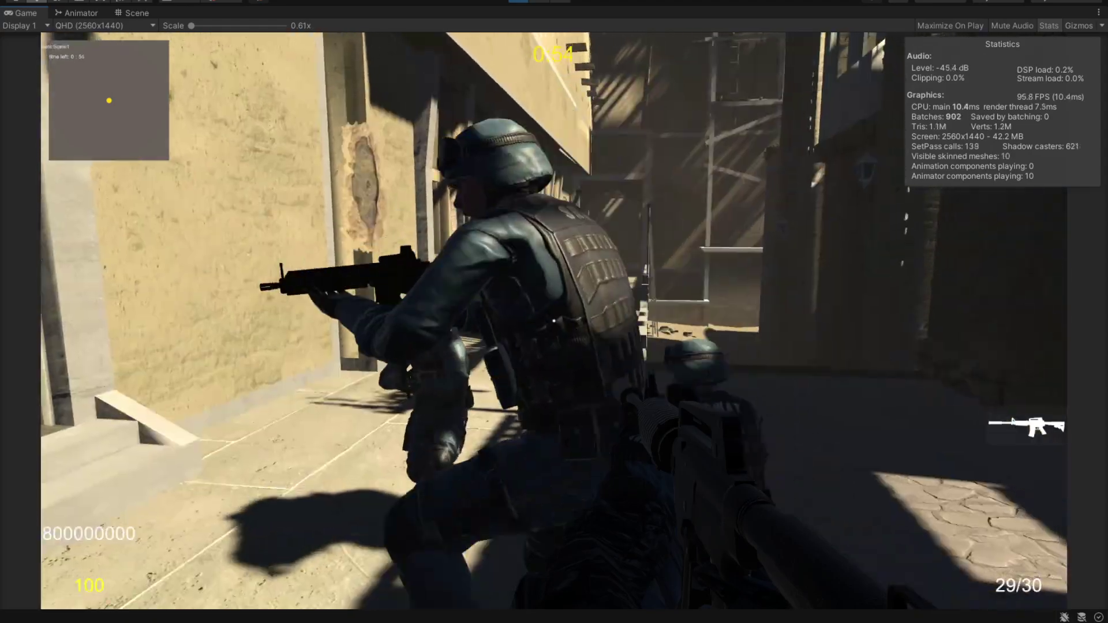
pyautogui.press('s')
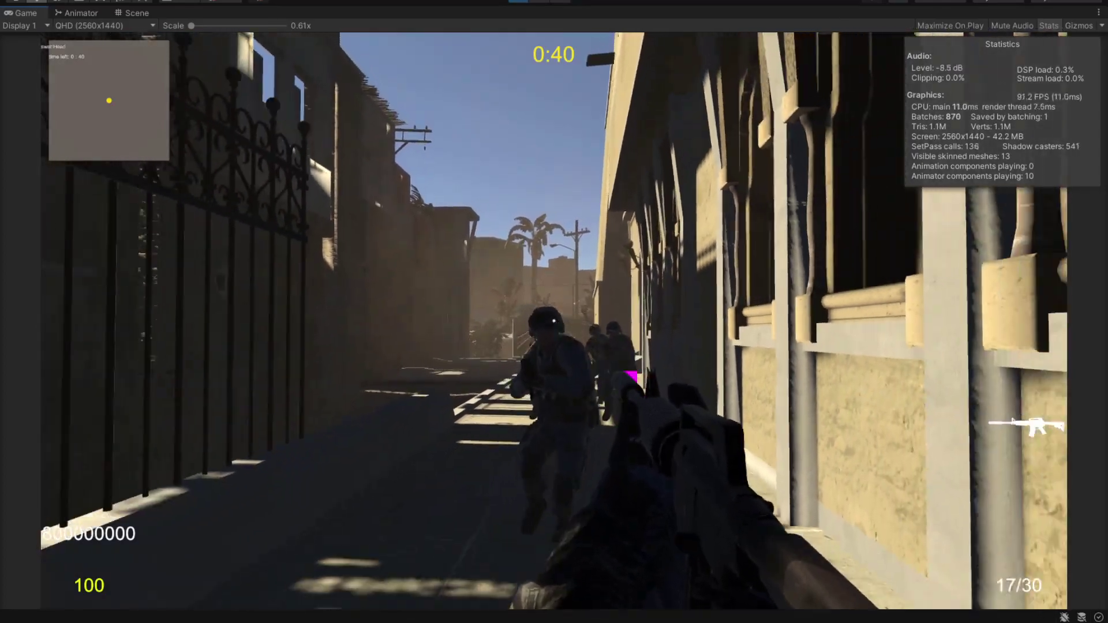
pyautogui.press('s')
pyautogui.press('r')
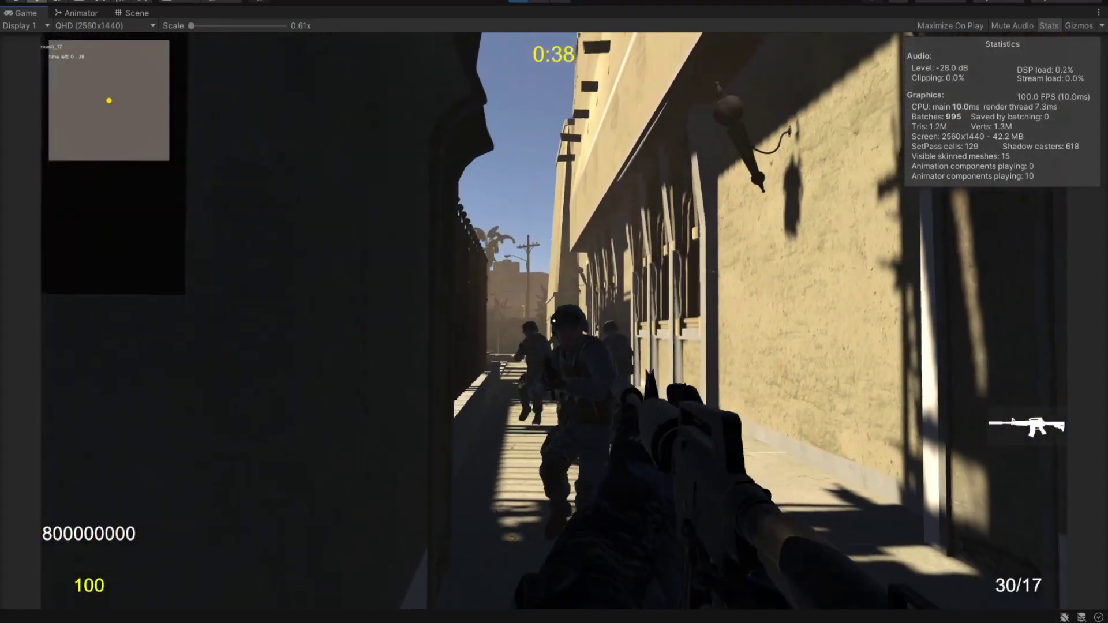
pyautogui.click(554, 321)
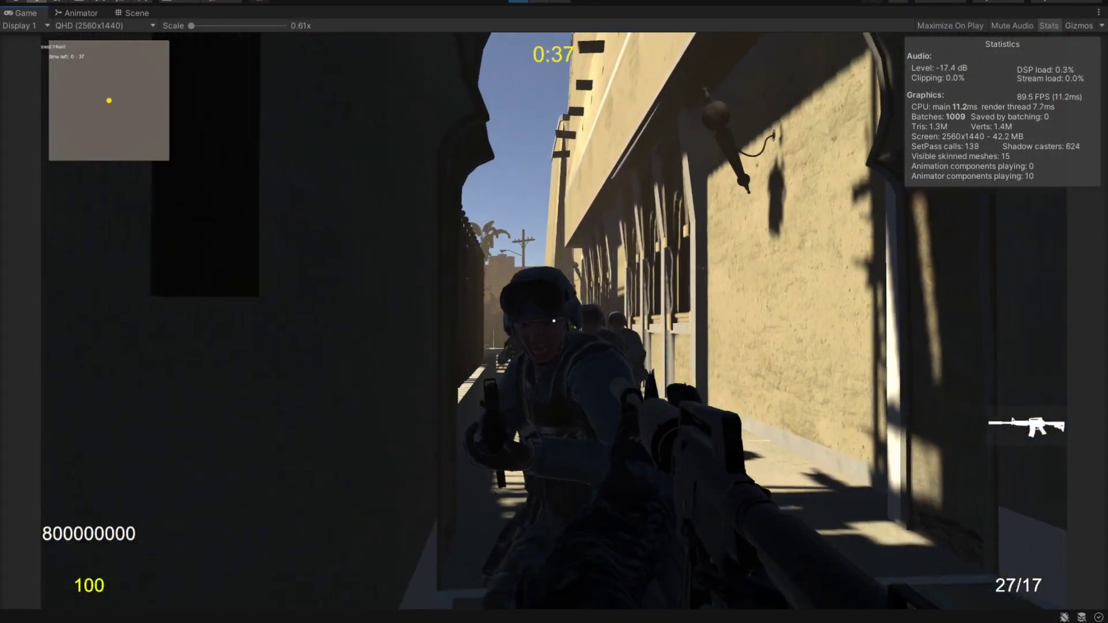
pyautogui.press('w')
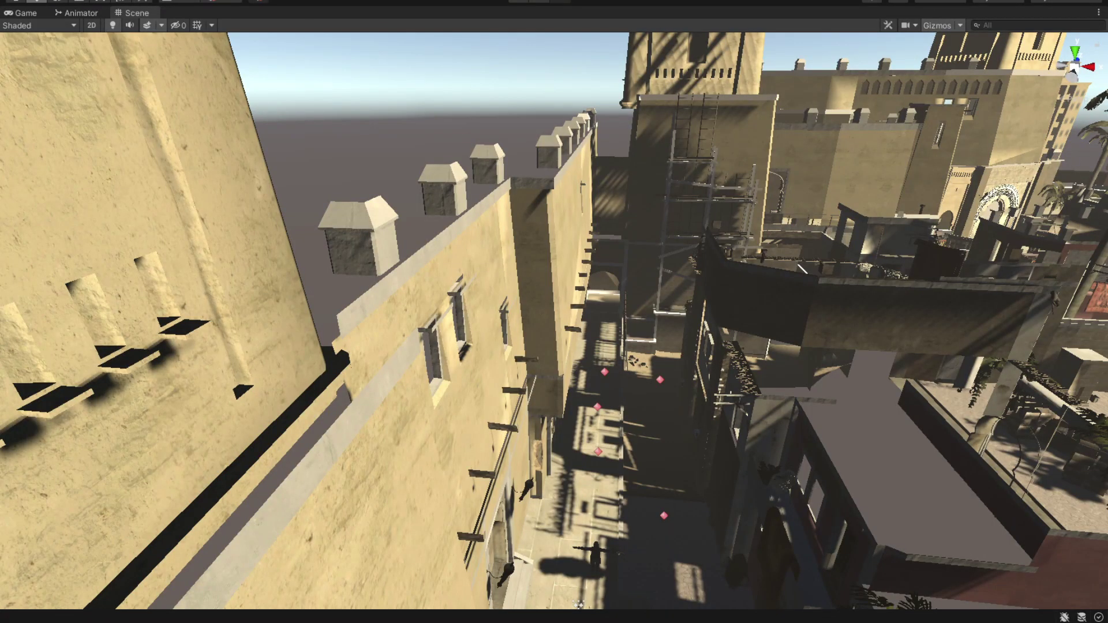
# Step: Set the Sensor Distance of the AI (2) object's Ai Controller script to 1 and move the floating panels off the Scene view
pyautogui.moveTo(1107, 130); pyautogui.dragTo(456, 167)
pyautogui.click(630, 270)
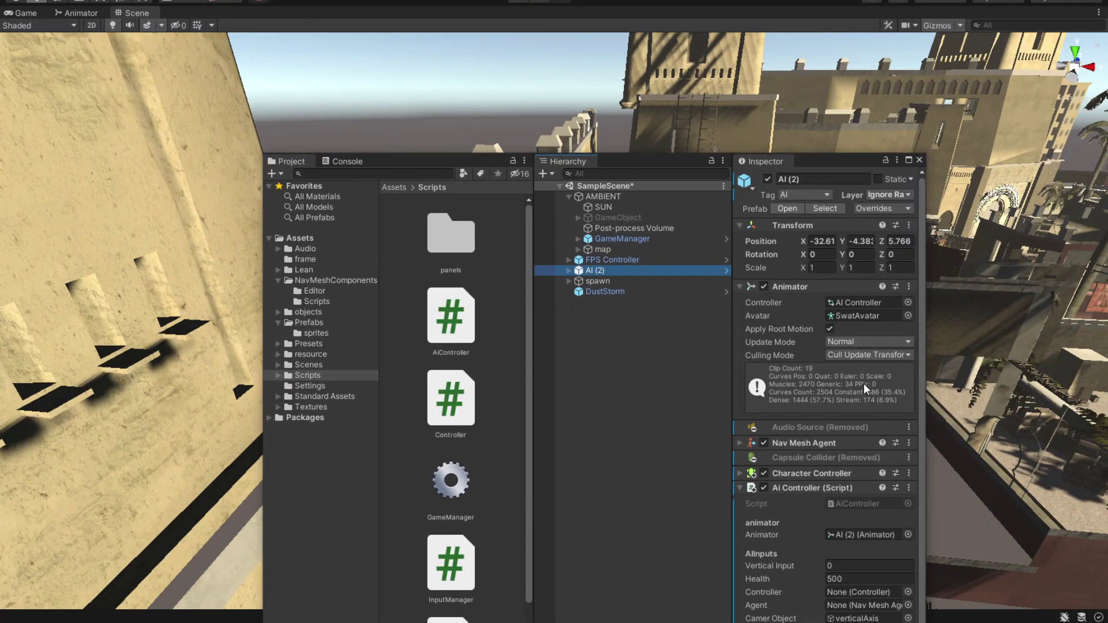
pyautogui.scroll(-2, 864, 383)
pyautogui.moveTo(670, 161); pyautogui.dragTo(630, 41)
pyautogui.click(758, 555)
pyautogui.write('1')
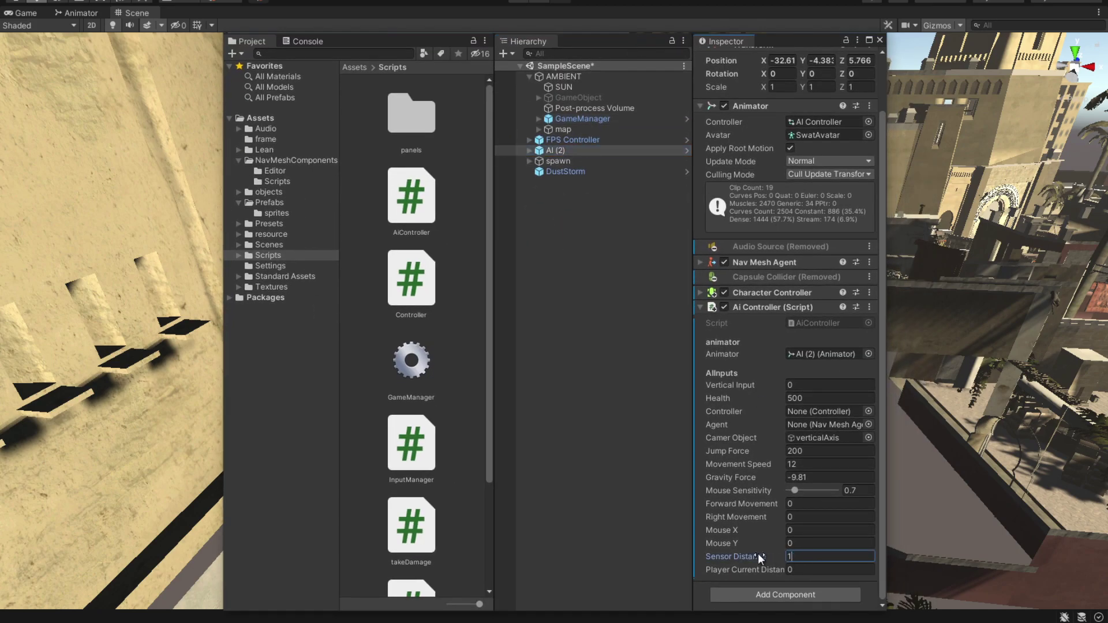
pyautogui.click(594, 306)
pyautogui.moveTo(414, 41); pyautogui.dragTo(1107, 234)
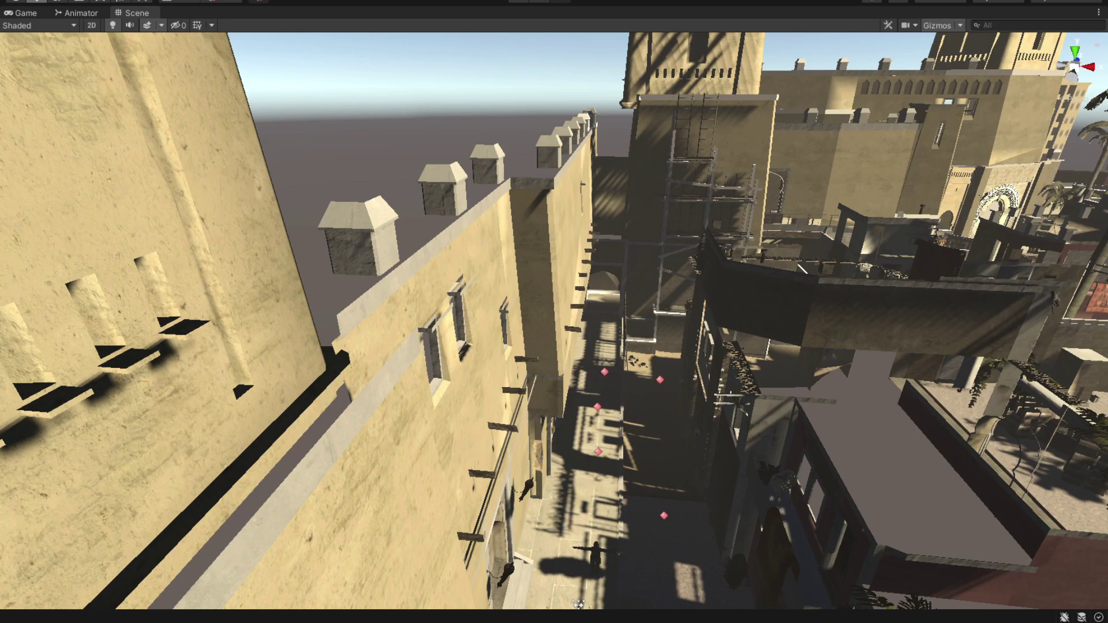
# Step: Start Play mode and dock the Game view beside the Scene view, widened to about half of the editor
pyautogui.click(517, 2)
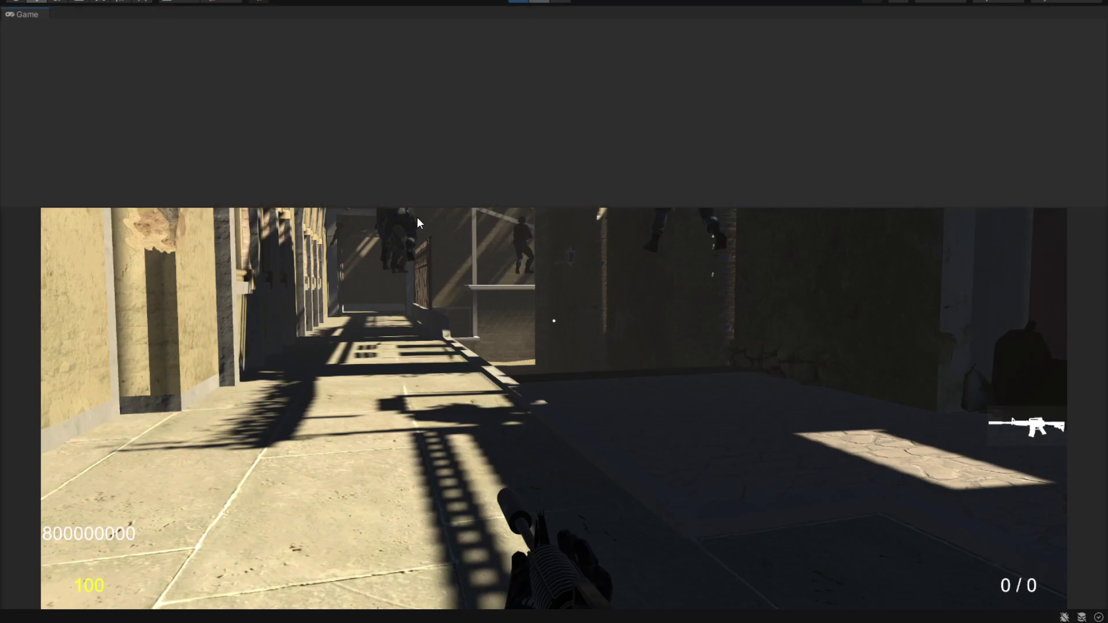
pyautogui.moveTo(417, 218); pyautogui.dragTo(1003, 433)
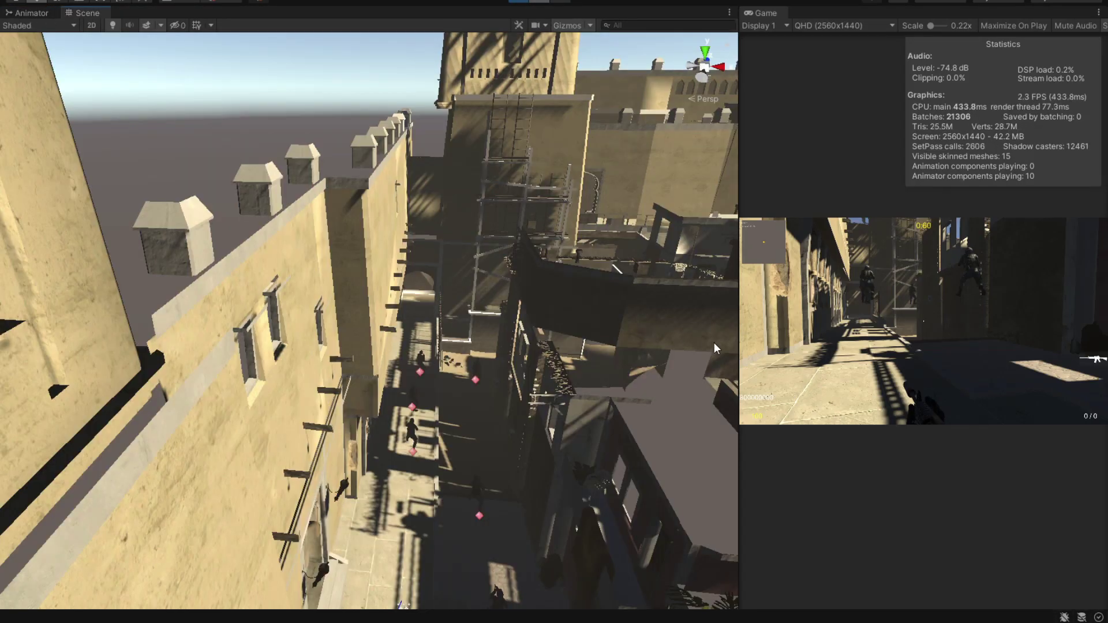
pyautogui.moveTo(734, 344); pyautogui.dragTo(608, 343)
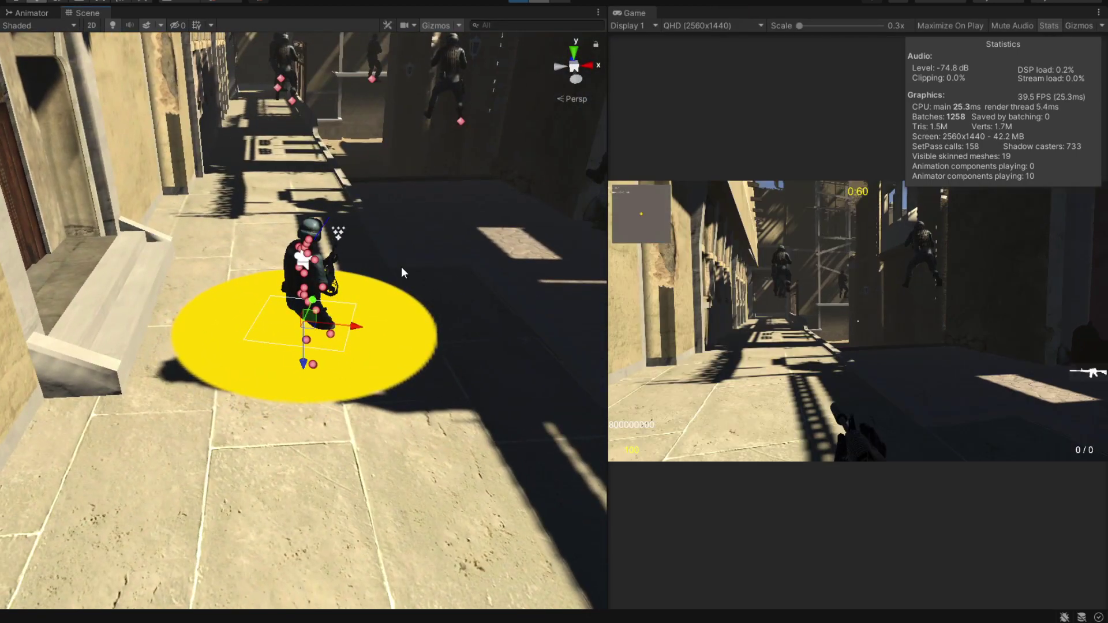
pyautogui.moveTo(608, 182); pyautogui.dragTo(531, 182)
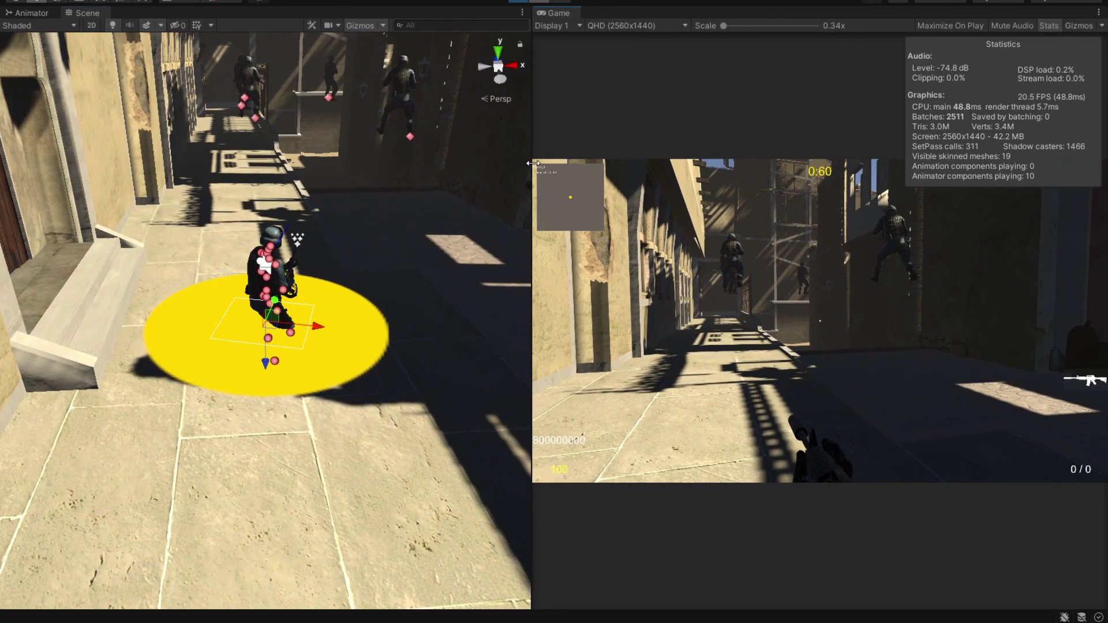